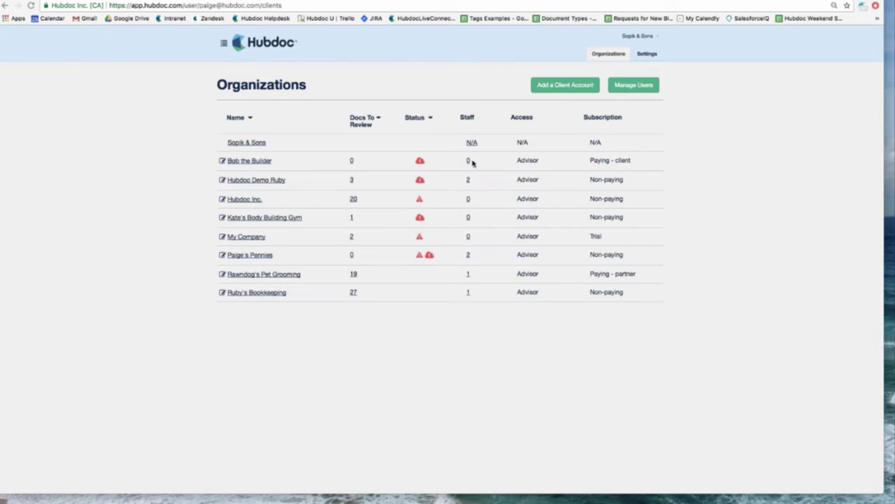
- Review the staff with access to Paige's Pennies, then open the Hubdoc Demo Ruby organization
left_click(468, 255)
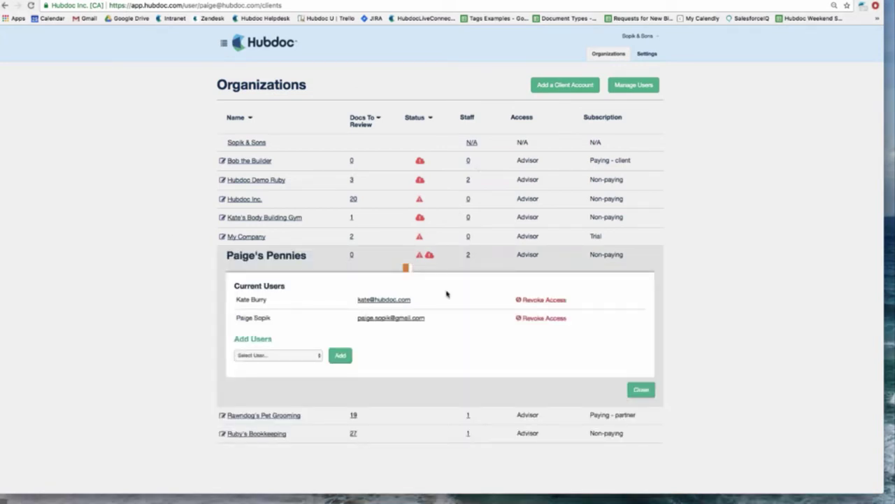
left_click(643, 393)
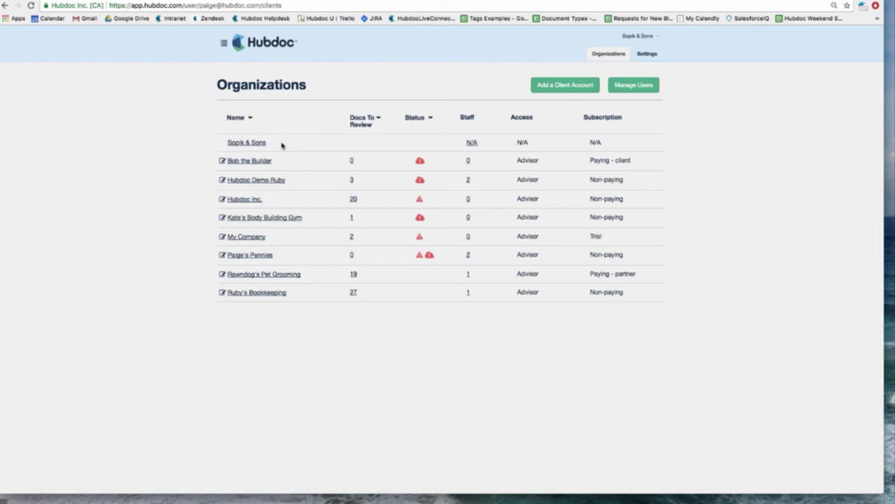
left_click(255, 180)
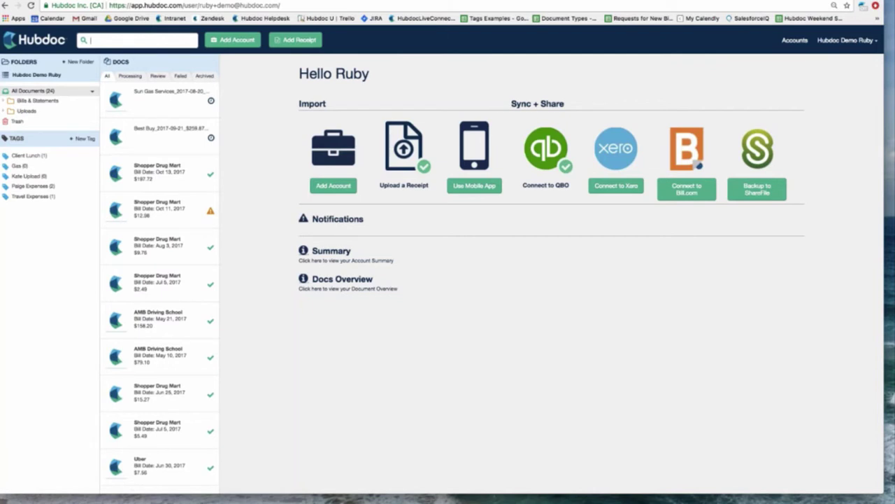
left_click(127, 78)
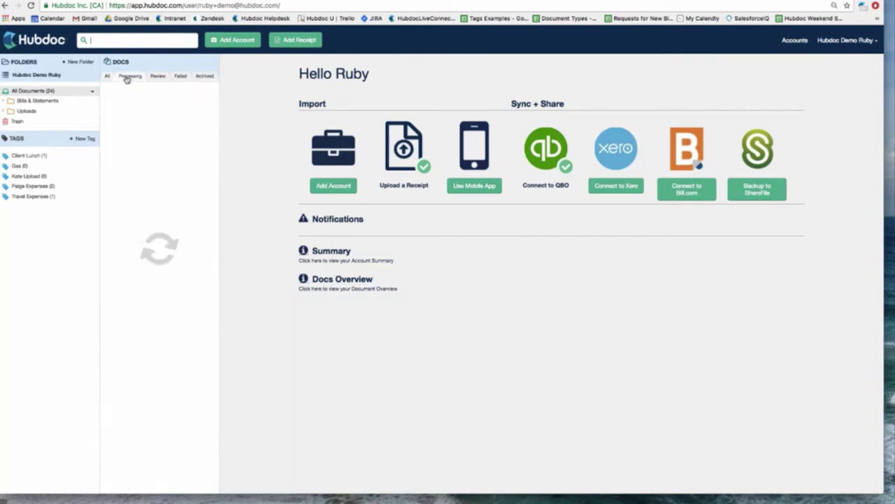
left_click(157, 76)
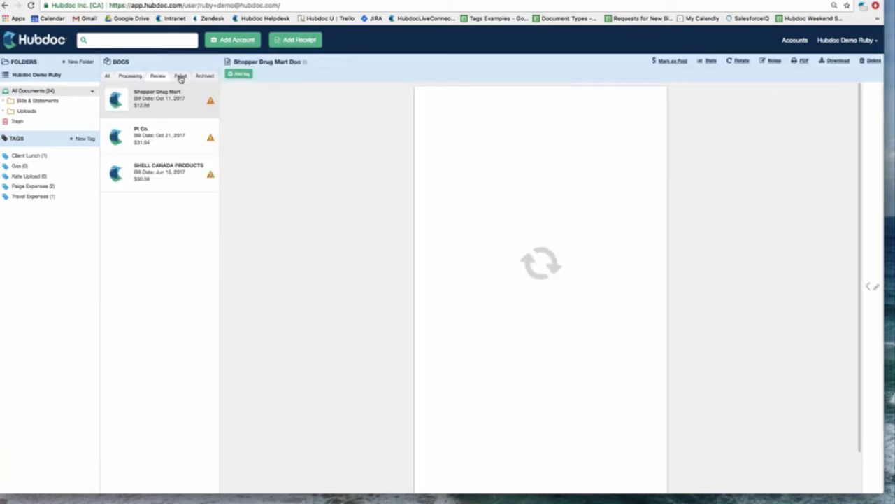
left_click(180, 77)
left_click(123, 79)
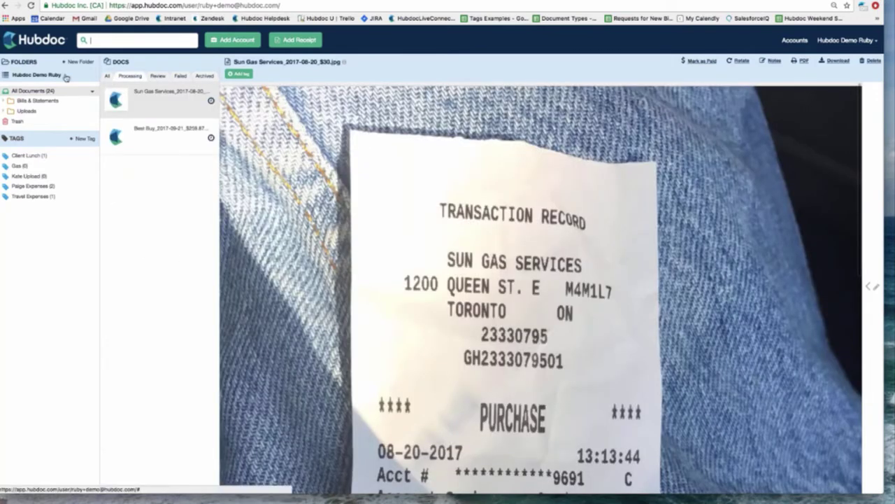
left_click(58, 78)
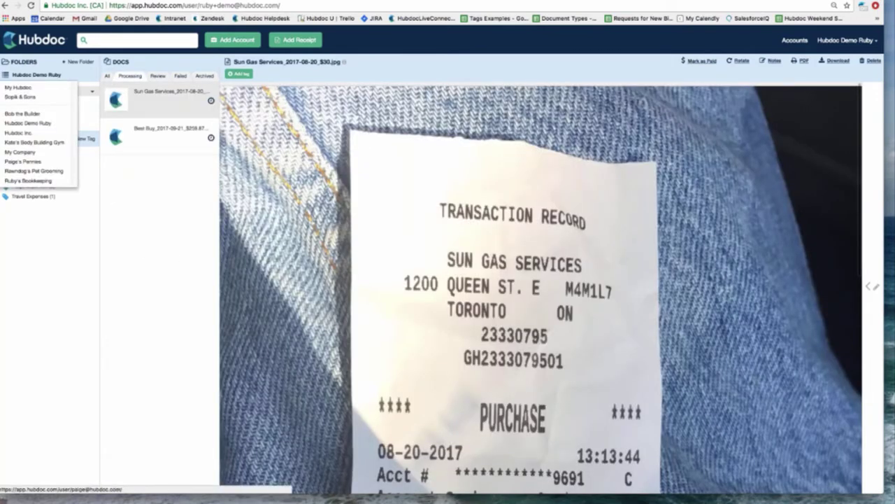
left_click(40, 124)
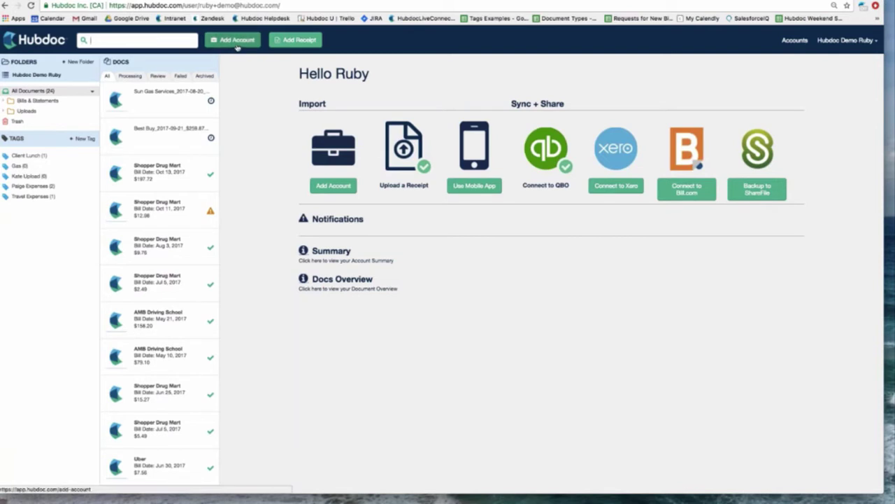
- Add a Bank of America account by entering its Online ID and password
left_click(237, 43)
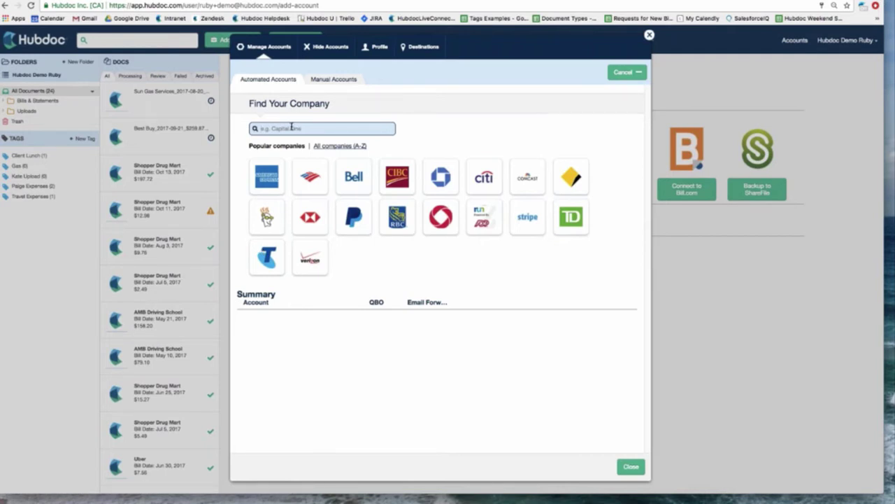
type("Bank of Amer")
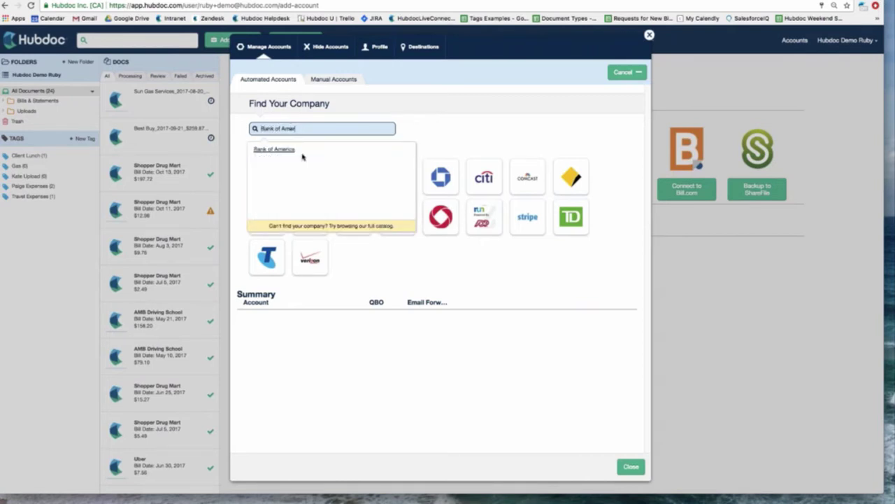
left_click(303, 156)
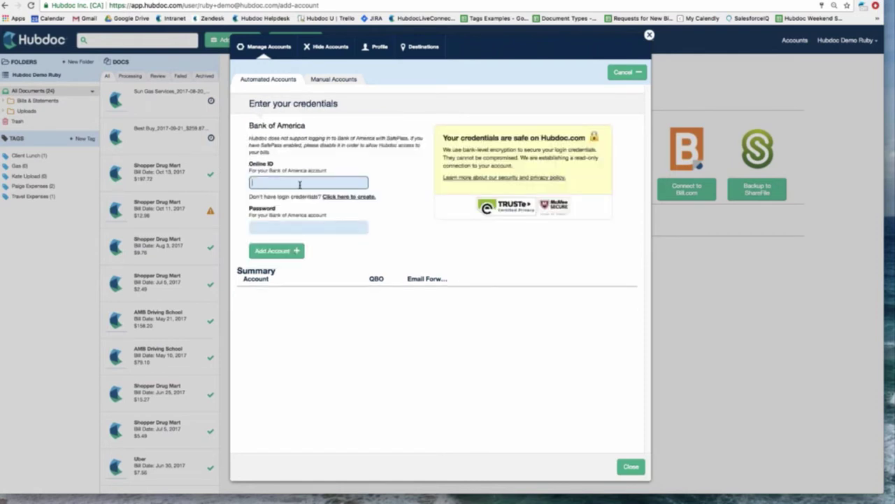
type("pa")
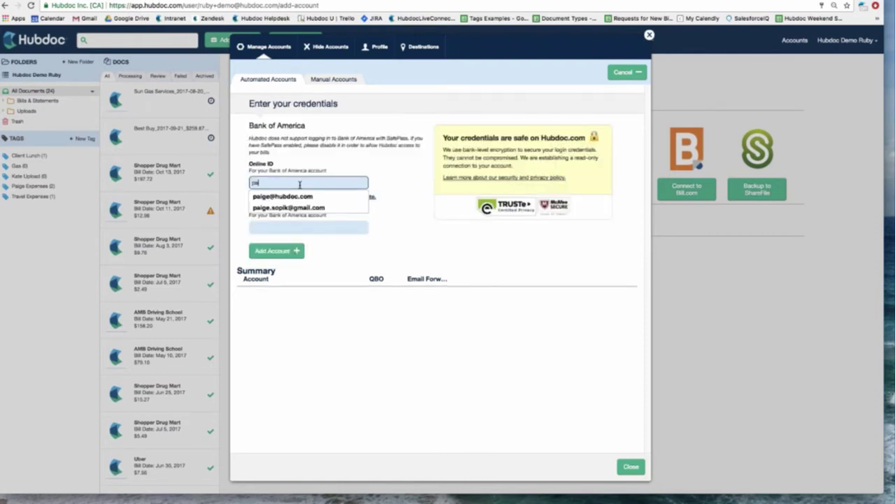
type("ige123")
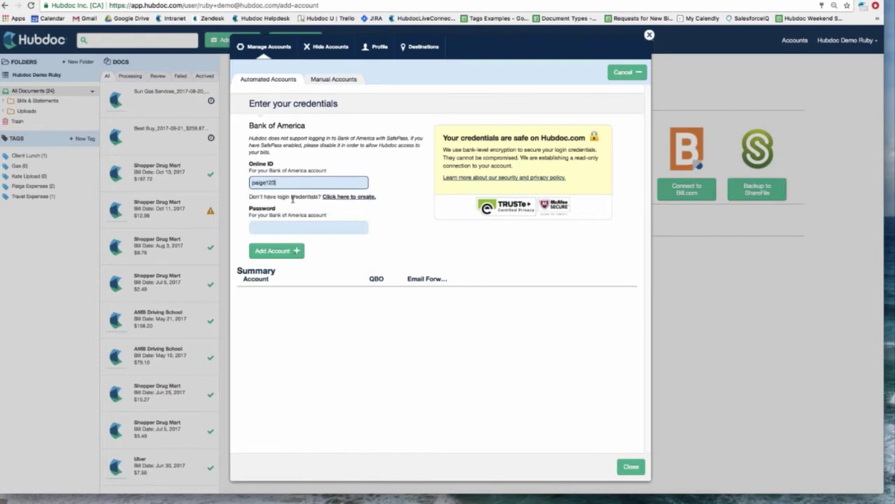
left_click(292, 224)
type("••••")
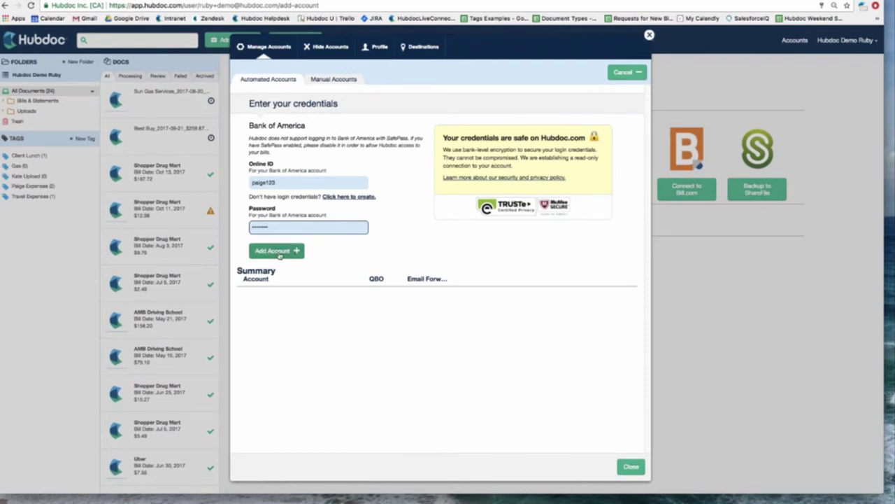
left_click(277, 251)
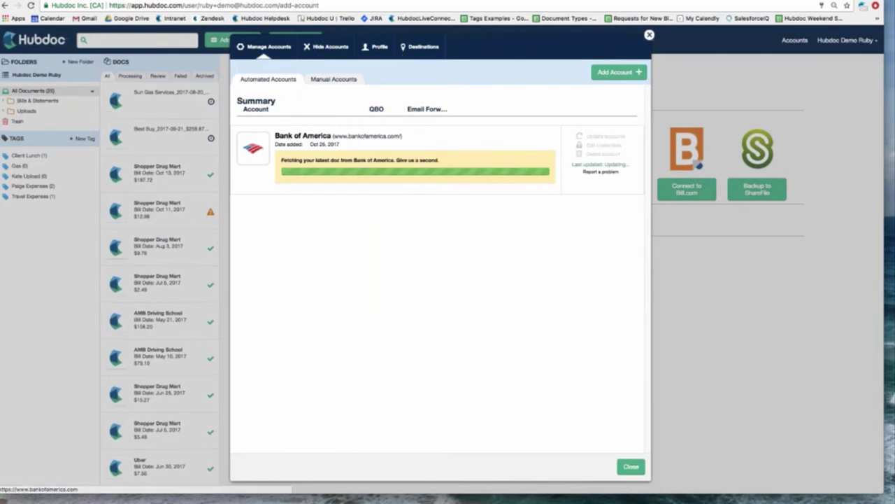
- Browse Bills & Statements > Bank of America to the fetched statements, then list all 36 documents
left_click(650, 35)
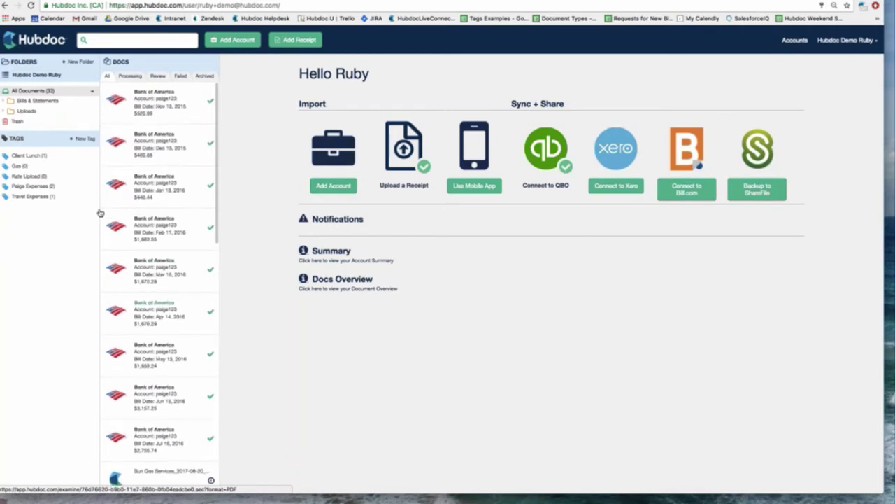
left_click(46, 101)
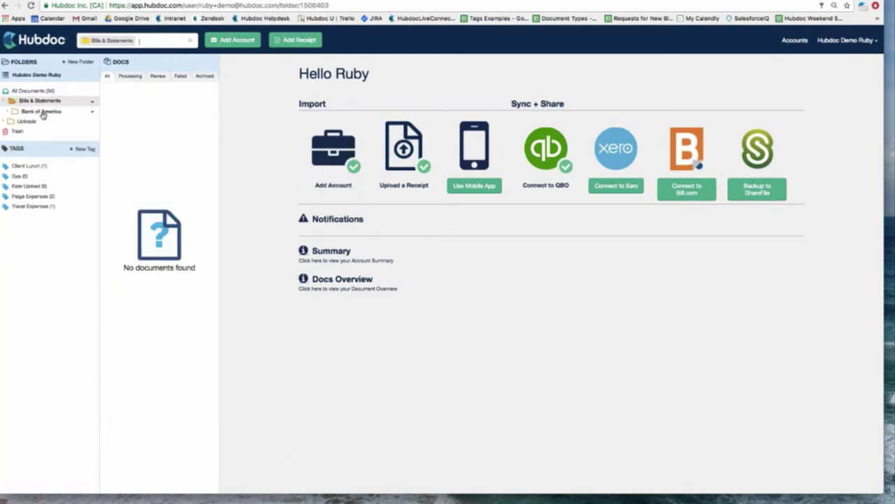
left_click(36, 113)
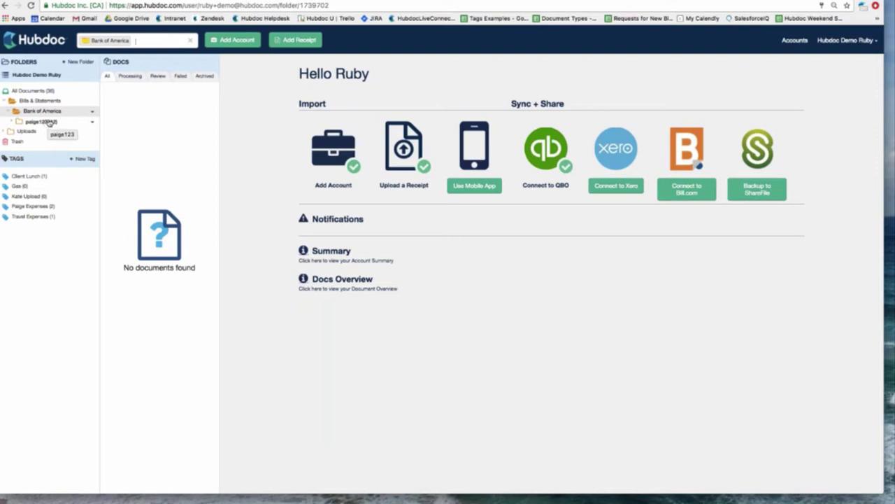
left_click(40, 121)
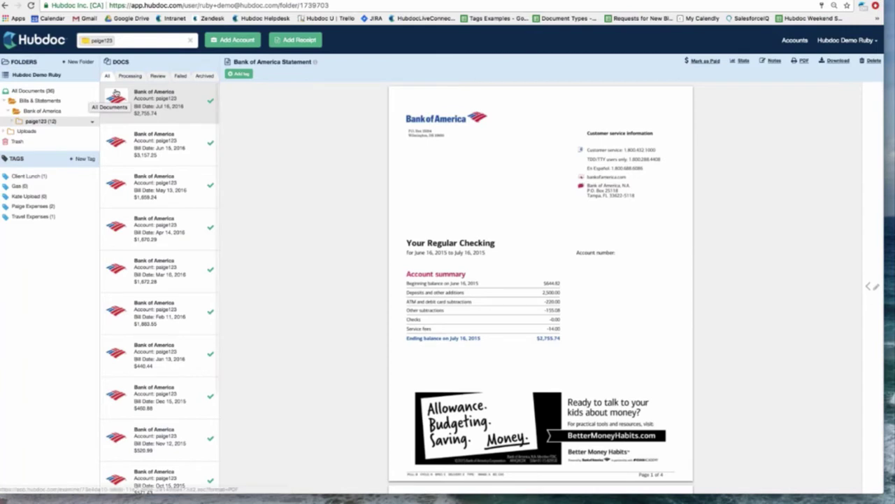
left_click(192, 43)
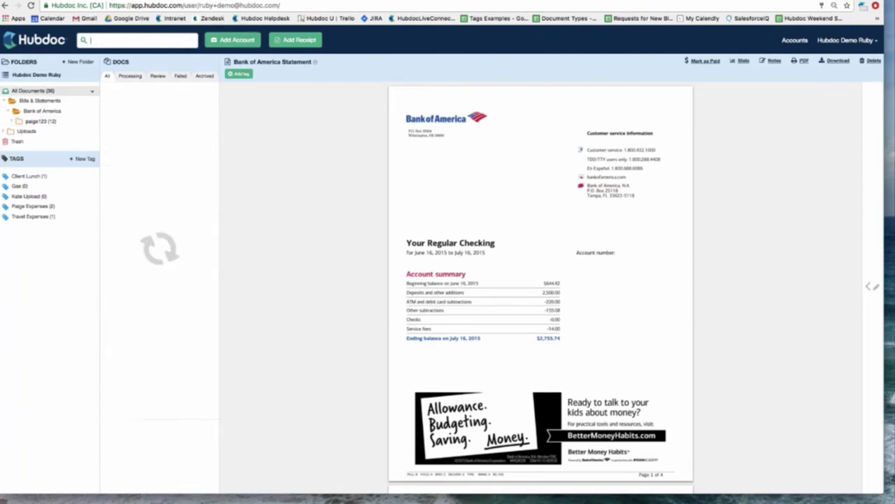
- Connect a Comcast account with its username and password, then close the account manager
left_click(226, 47)
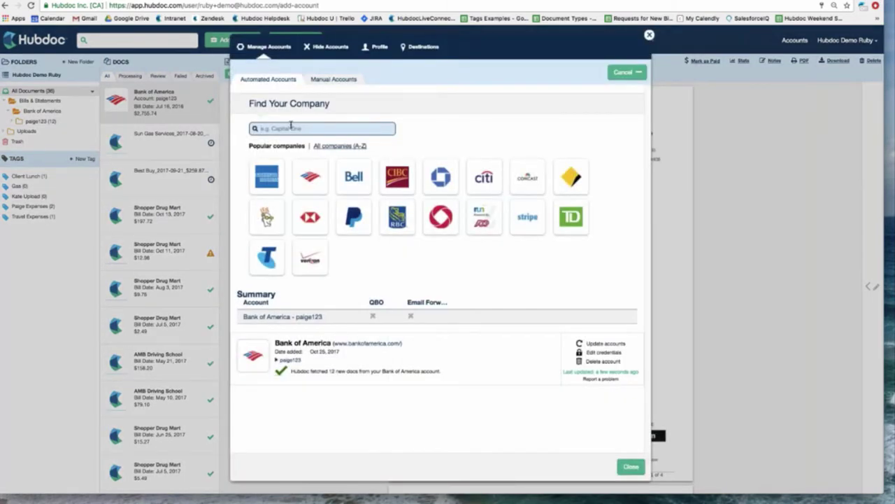
left_click(528, 177)
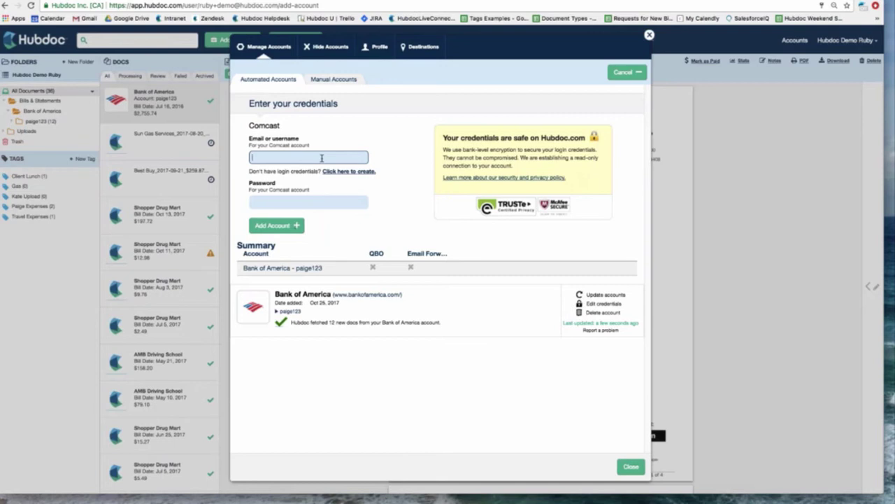
type("PAIGE123")
key("BackSpace")
key("BackSpace")
key("BackSpace")
key("BackSpace")
key("BackSpace")
key("BackSpace")
key("BackSpace")
key("BackSpace")
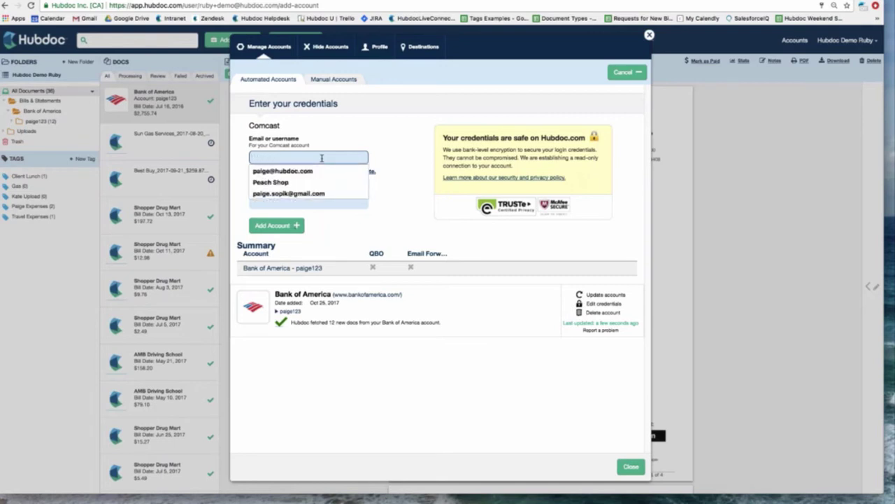
type("paige456")
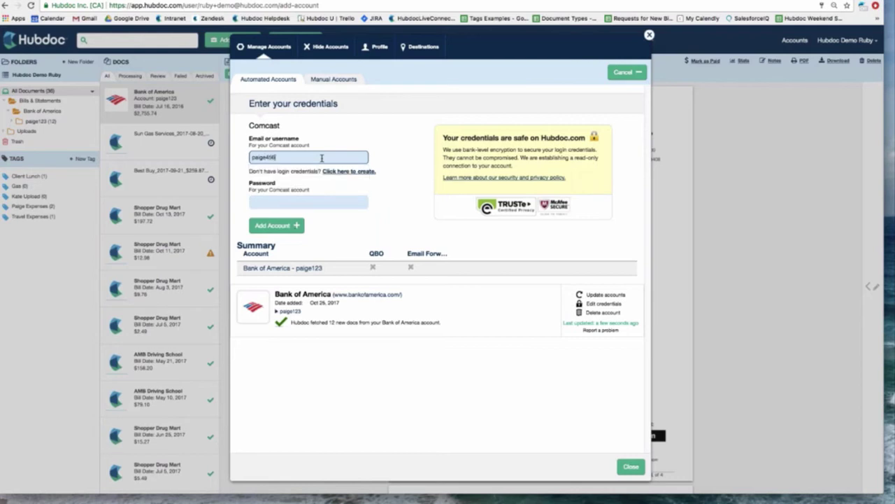
left_click(291, 201)
type("p")
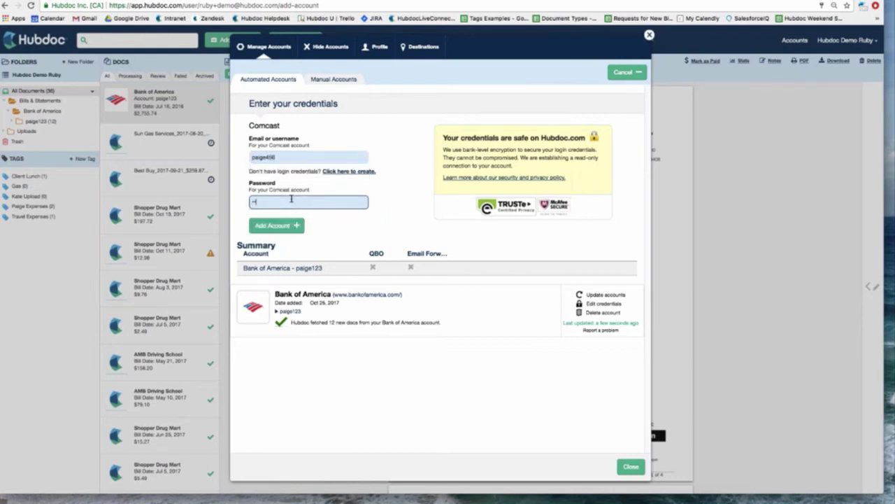
type("•••")
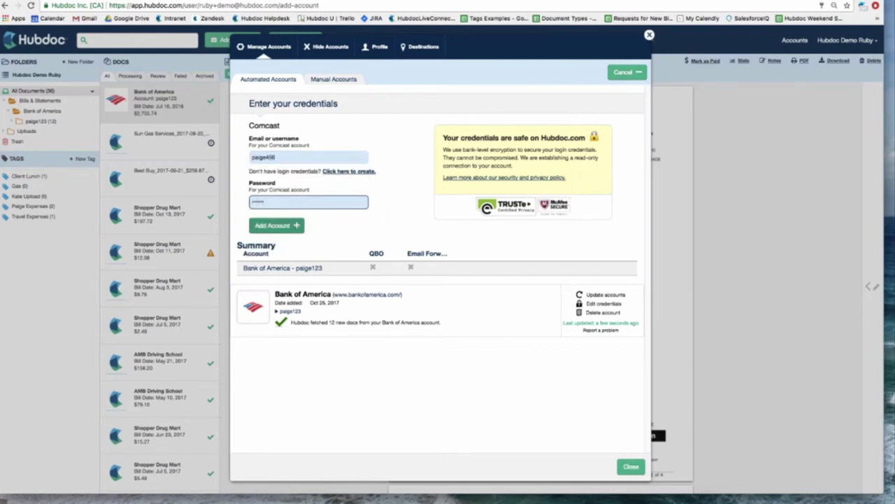
left_click(274, 225)
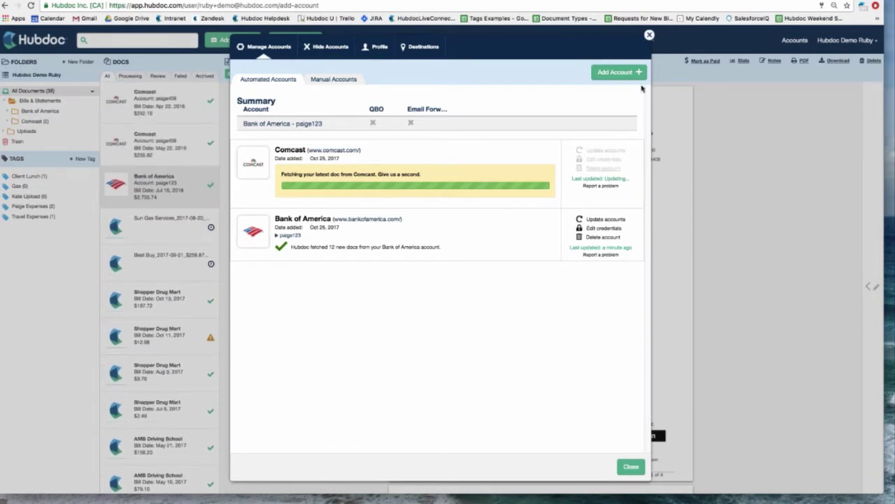
left_click(649, 35)
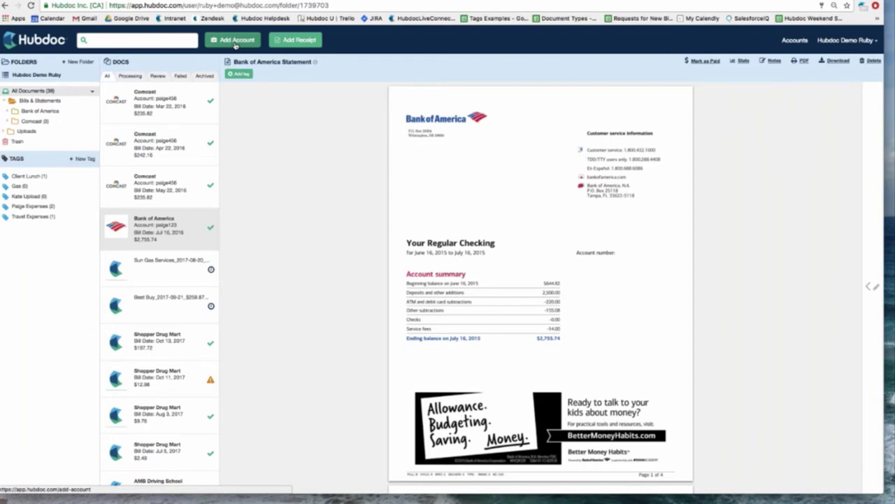
- Search for and choose American Express (USA) as the new account's company
left_click(236, 41)
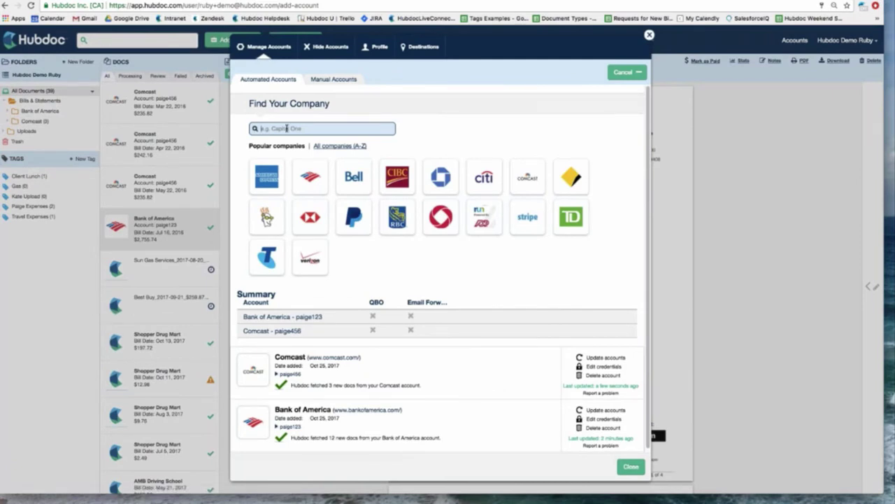
type("Americ")
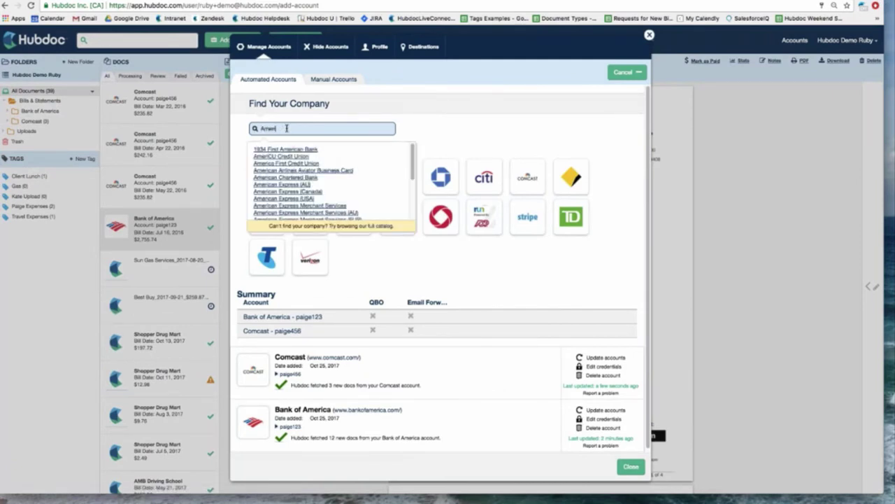
type("a")
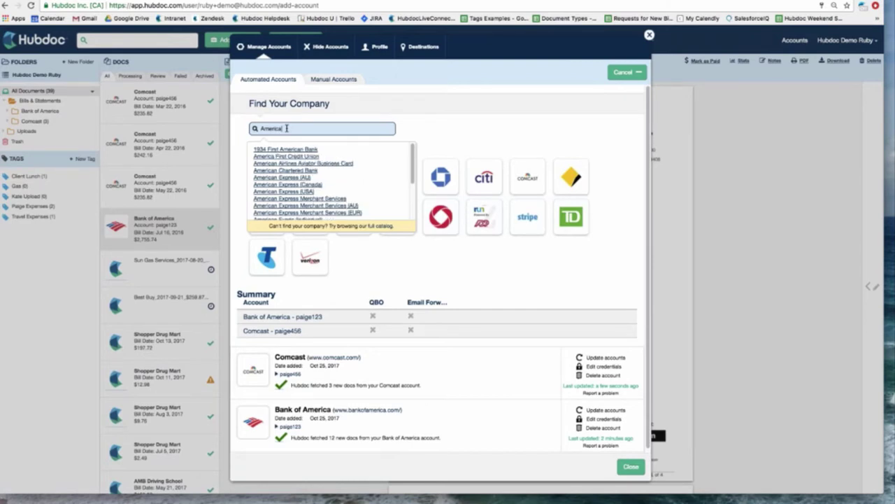
type(" B")
key("BackSpace")
key("BackSpace")
type("n Exp")
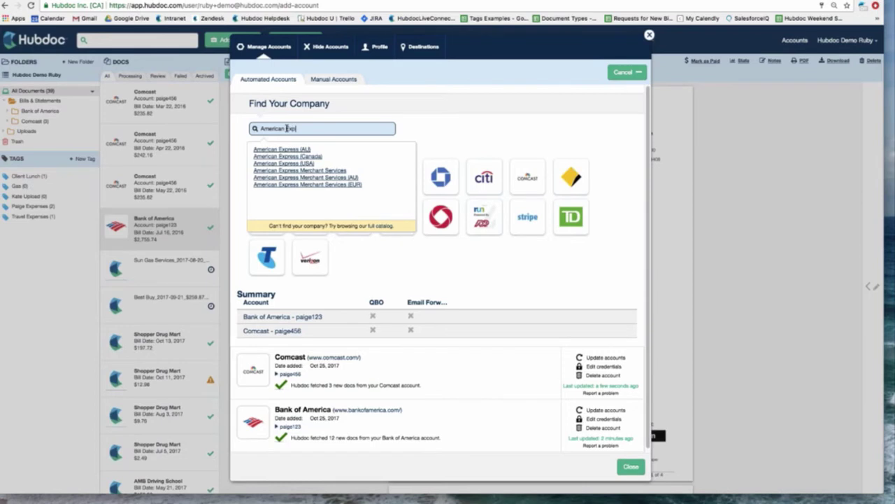
left_click(293, 164)
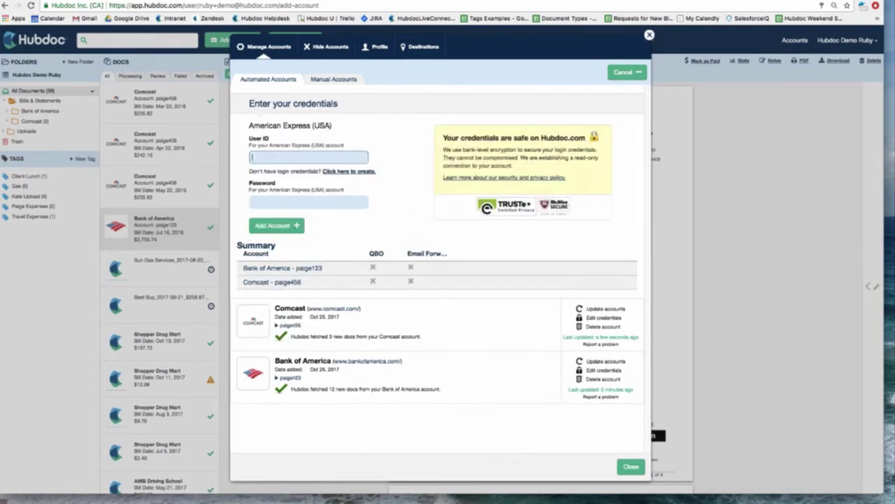
- Enter and submit the American Express user ID and password
type("paigehd")
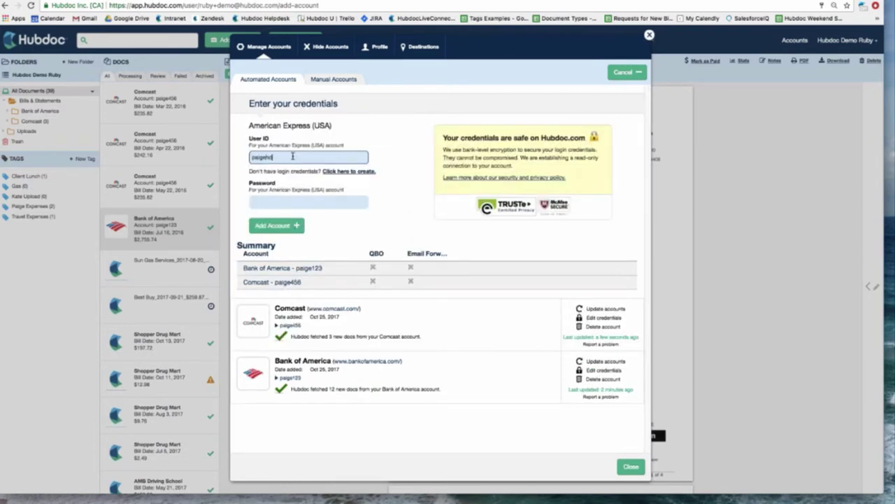
key("BackSpace")
key("BackSpace")
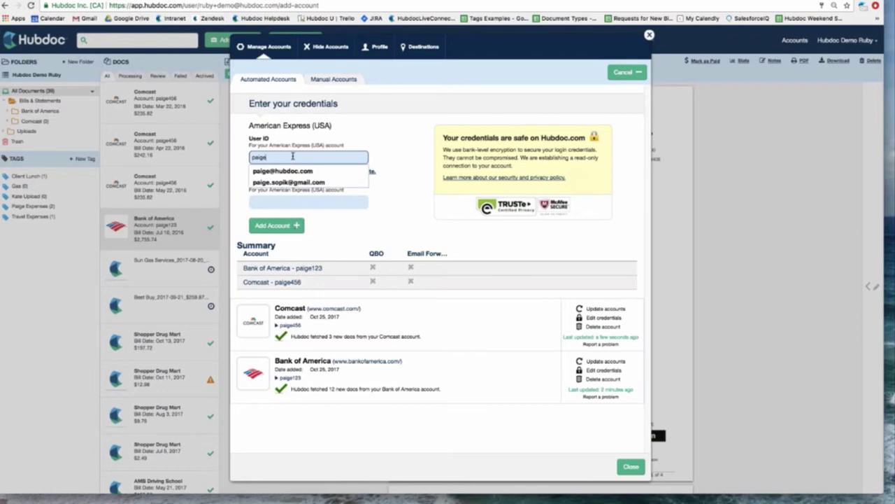
type("1567")
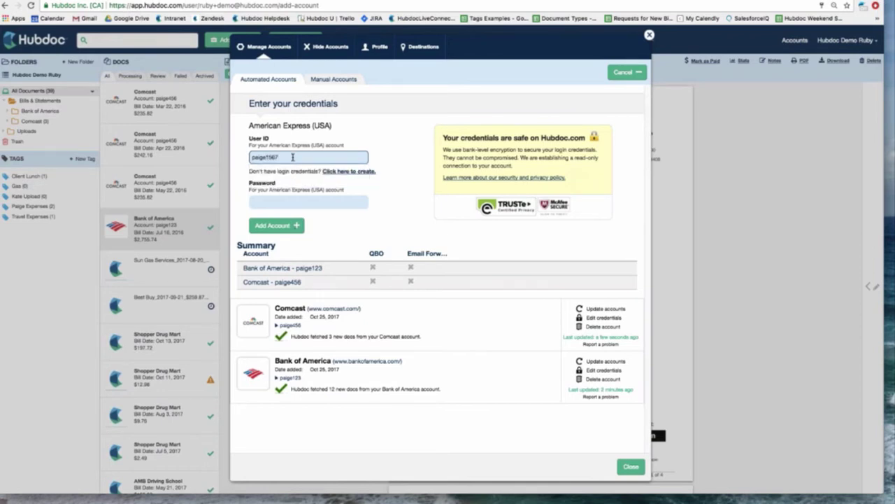
left_click(296, 202)
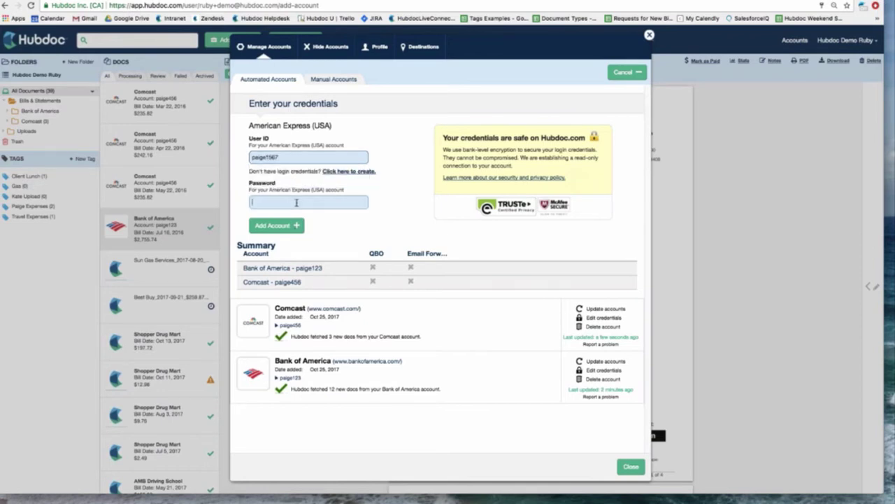
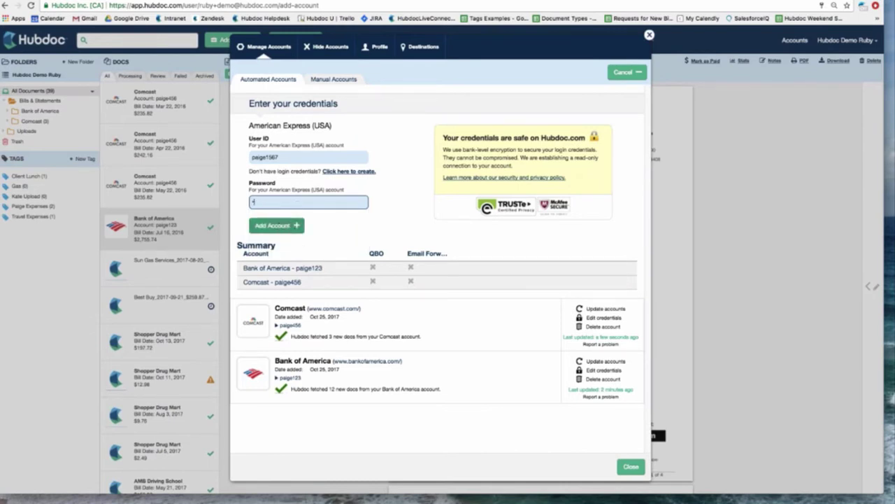
left_click(272, 227)
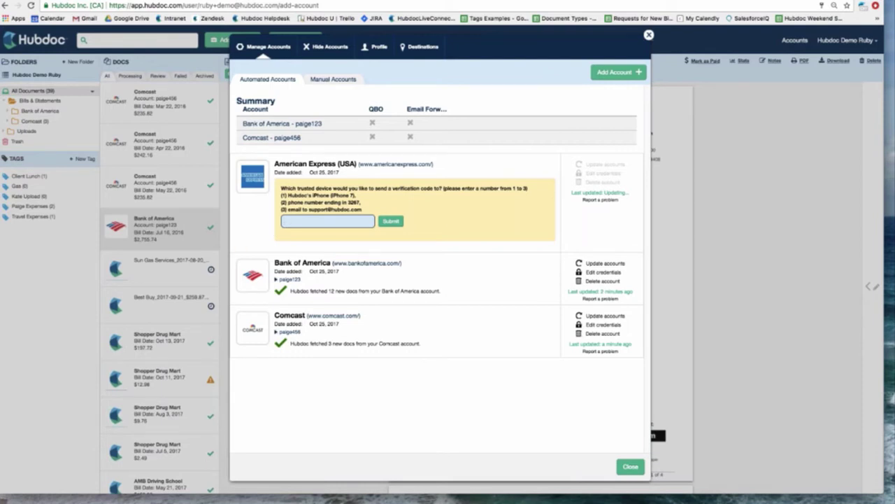
- Choose trusted device 1 to receive the American Express verification code
type("1")
left_click(390, 221)
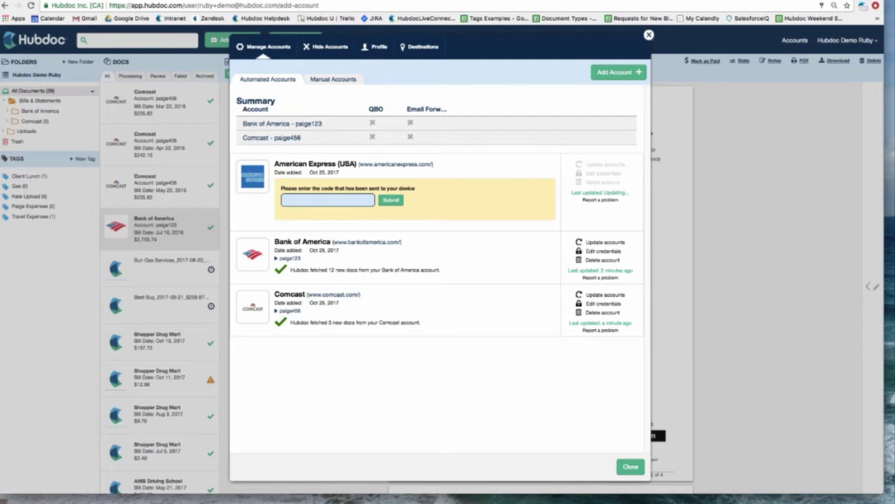
- Submit the received American Express verification code so its 12 statements are fetched
left_click(402, 202)
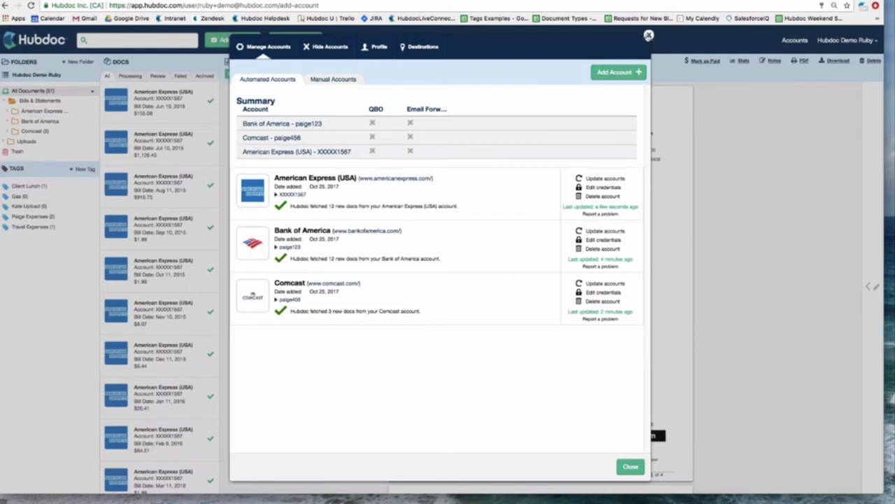
- Close the account manager and bring up the Add Receipt upload window
left_click(649, 35)
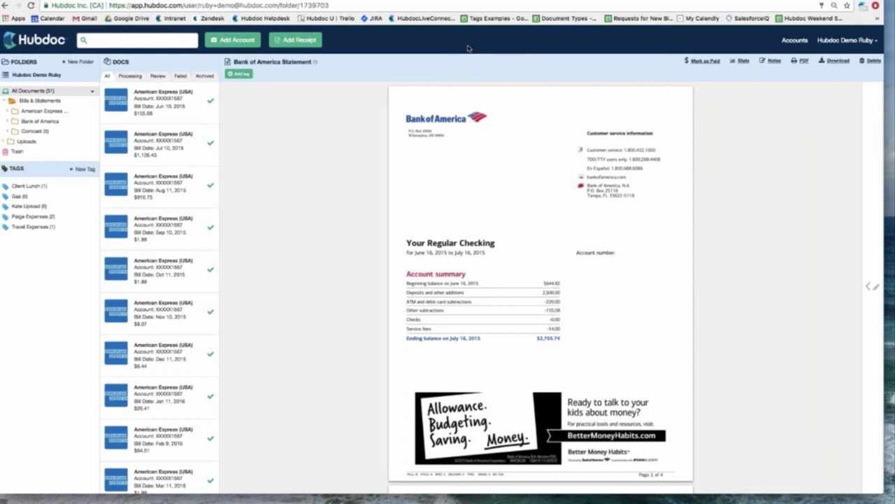
left_click(335, 43)
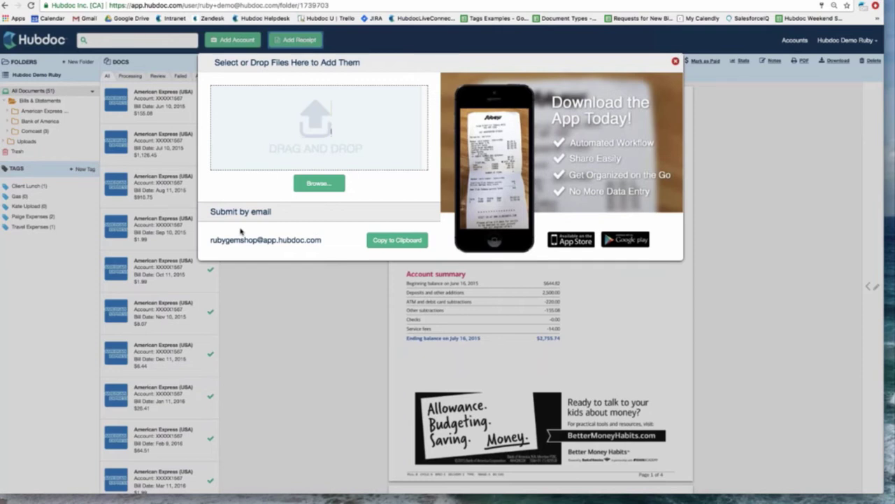
- Dismiss the receipt upload window to return to the Bank of America statement
left_click(675, 61)
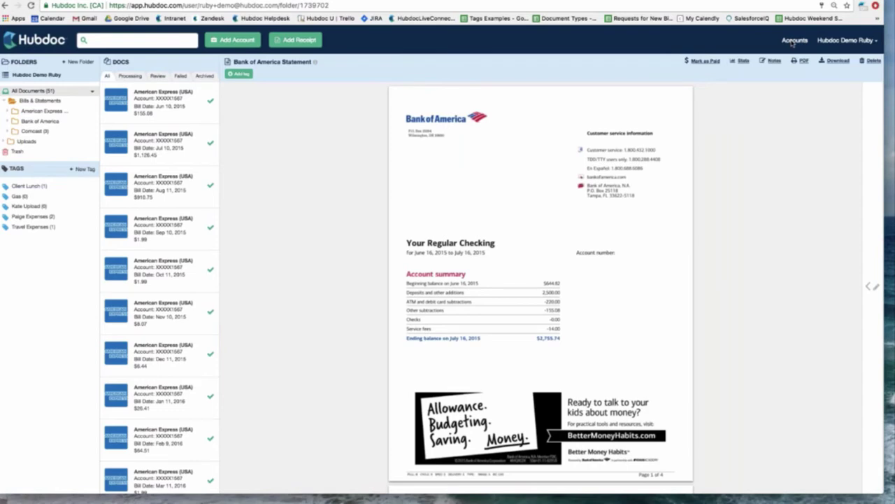
- Show the Destinations settings under Accounts, with QuickBooks Online connected
left_click(795, 41)
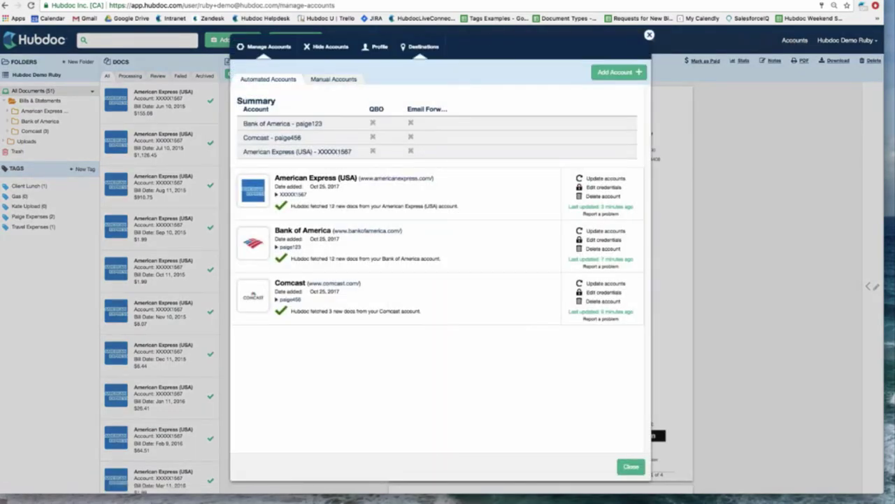
left_click(424, 47)
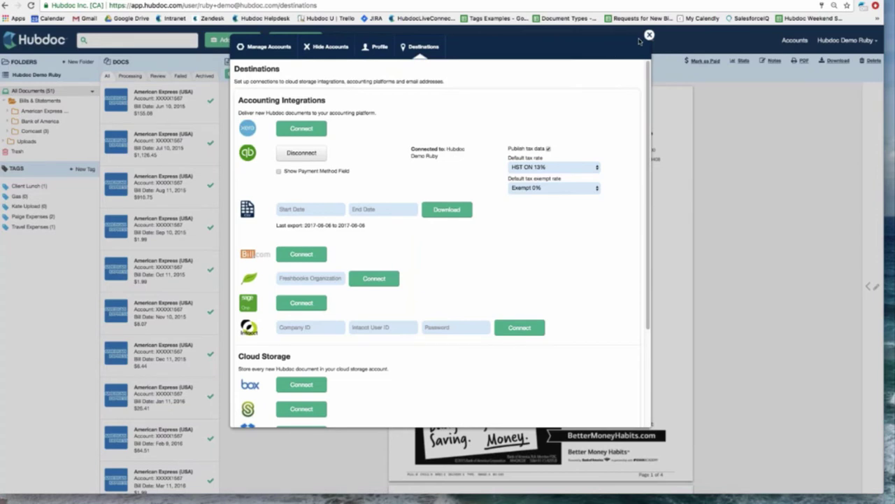
- Close the Destinations settings to return to the Bank of America checking statement
left_click(650, 35)
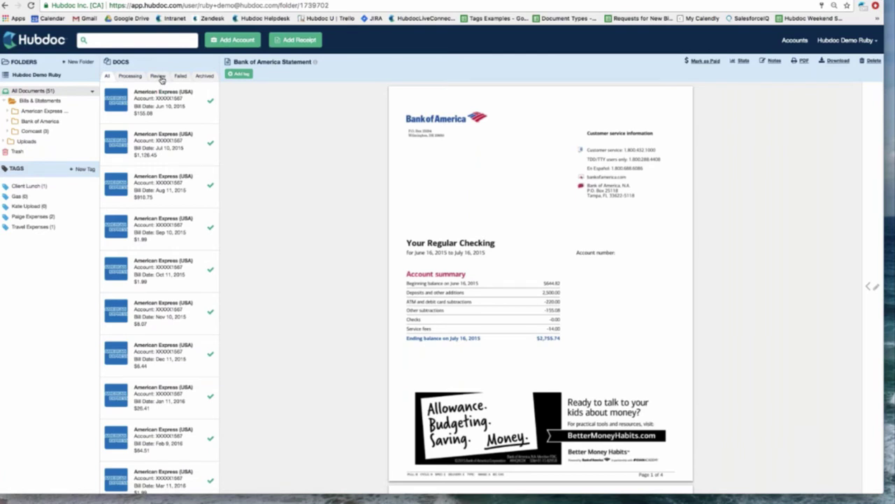
- Show the Review list with its three flagged receipts, starting with the $12.98 Shopper Drug Mart receipt
left_click(159, 77)
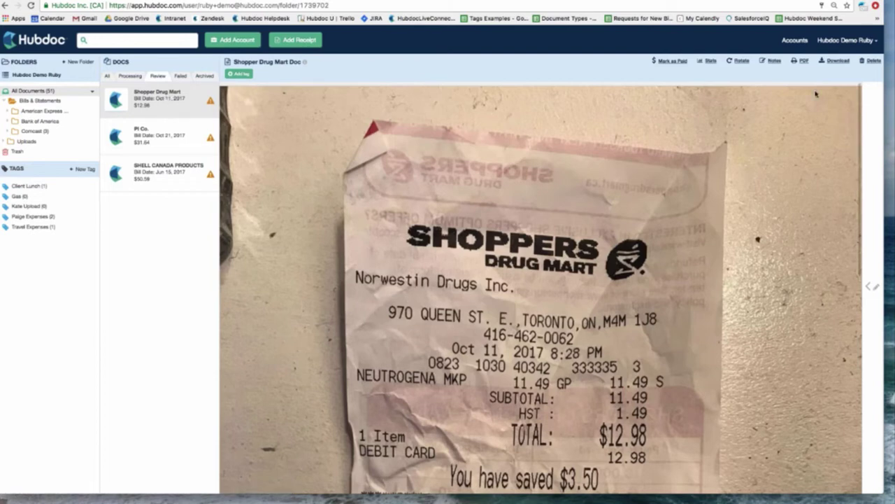
left_click(873, 155)
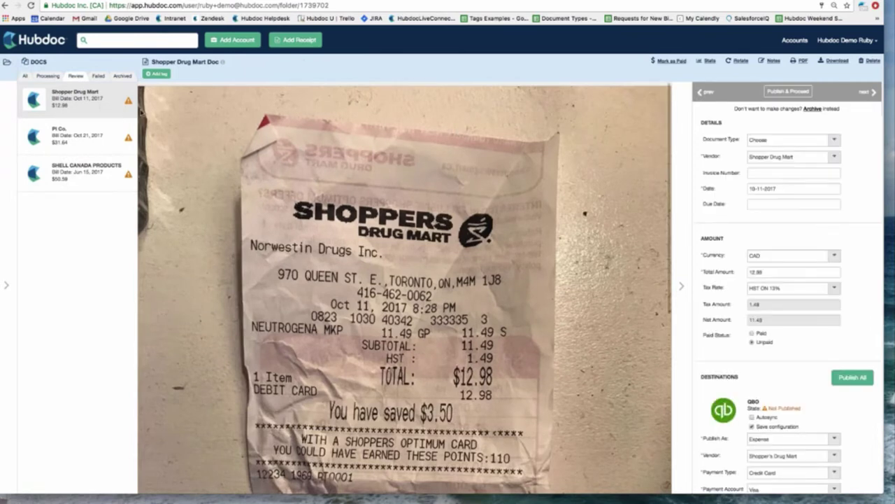
left_click(9, 161)
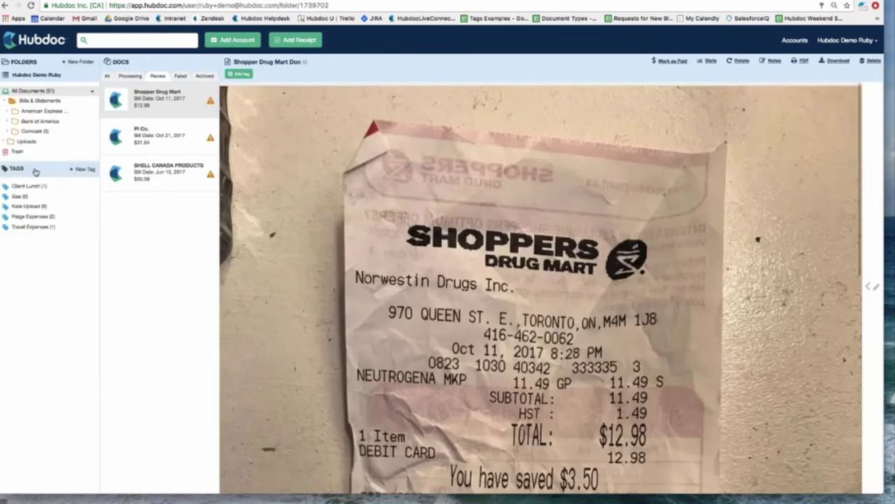
- Filter documents of every status by the Paige Expenses tag and open the $30.00 Sun Gas Services receipt
left_click(34, 218)
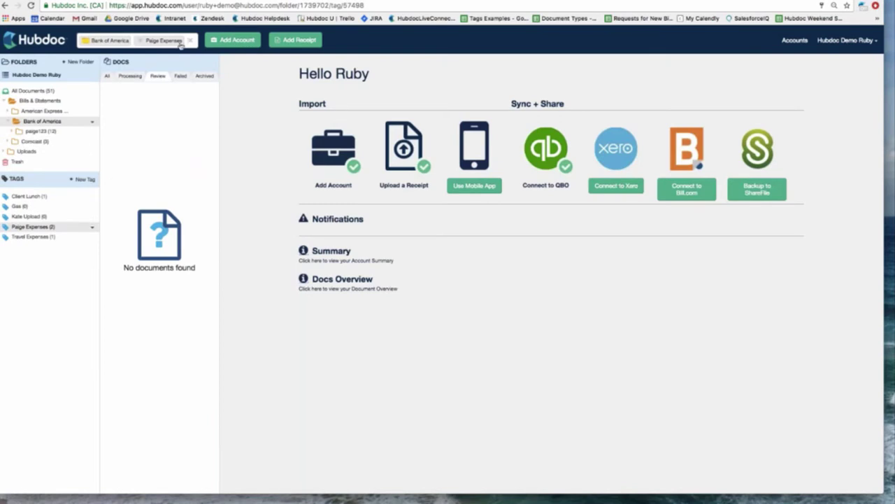
left_click(87, 42)
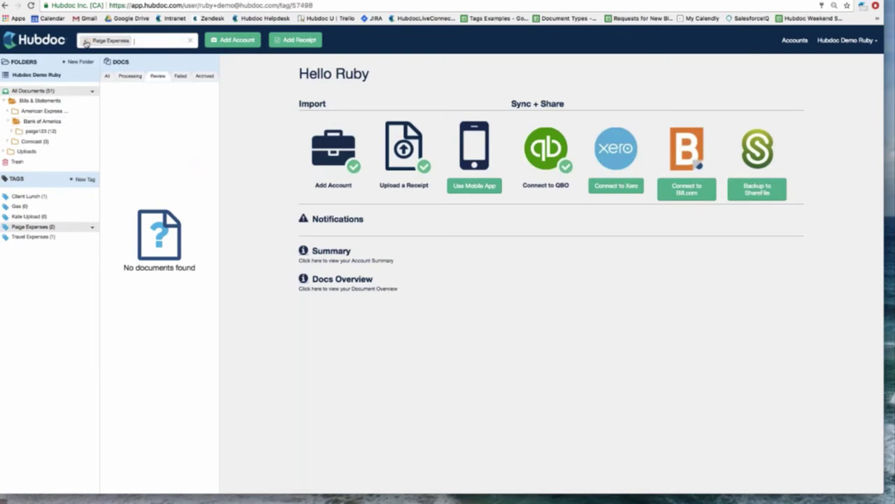
left_click(87, 43)
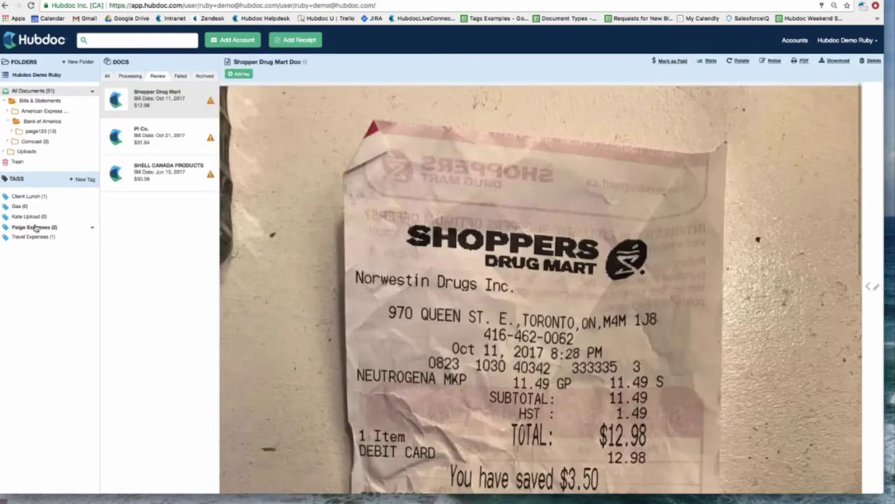
left_click(34, 226)
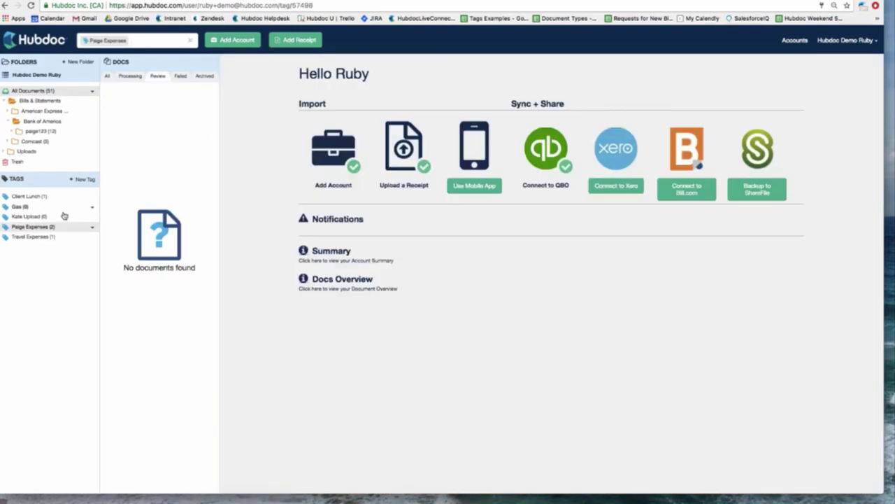
left_click(191, 44)
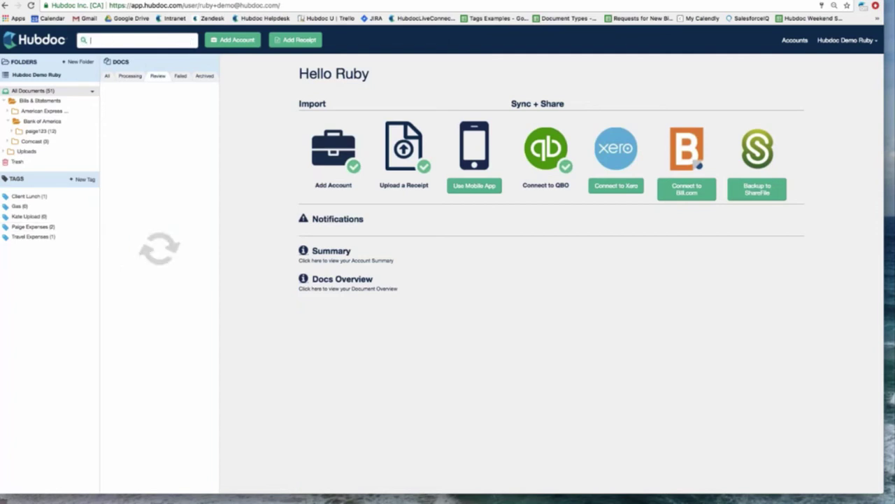
left_click(108, 77)
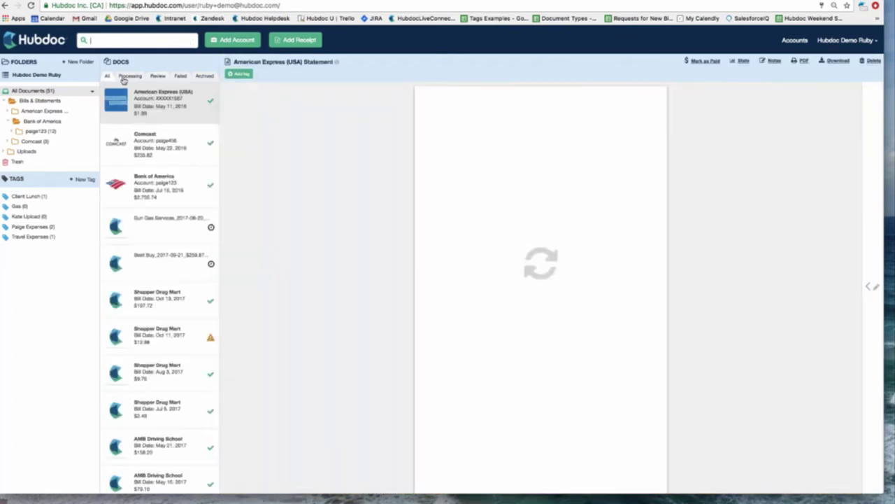
left_click(38, 226)
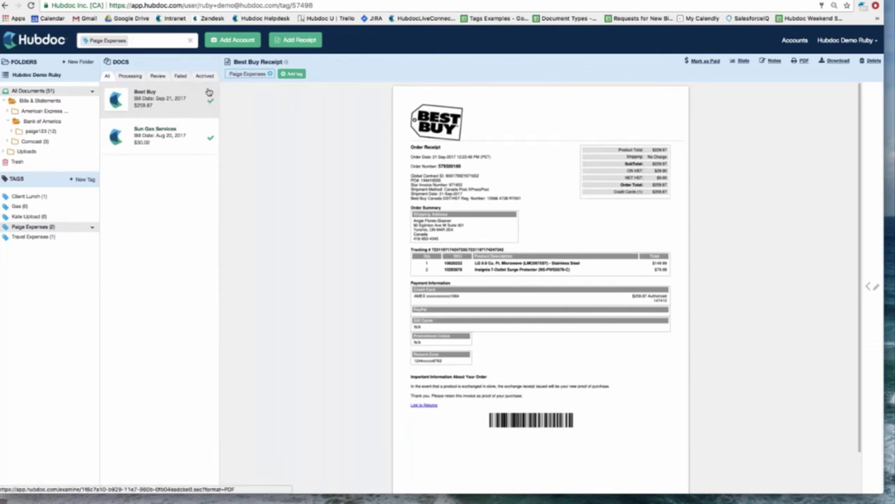
left_click(175, 137)
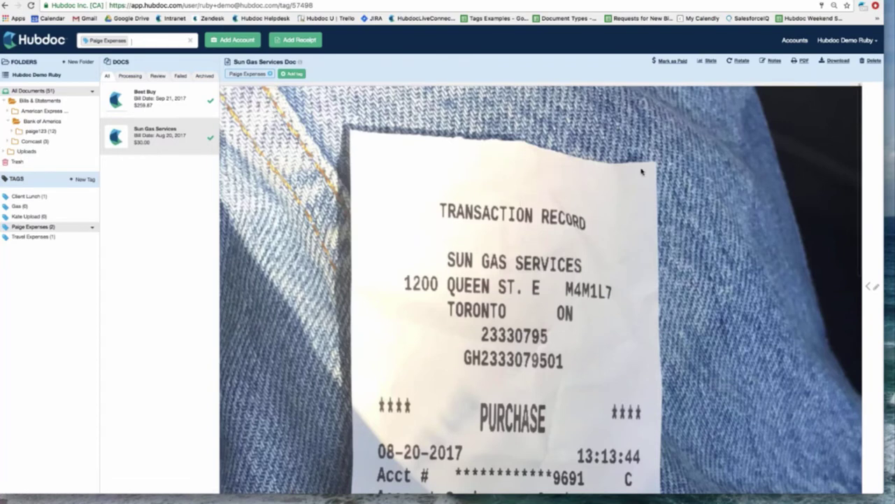
- Open the Sun Gas Services receipt's details panel and scroll down to its Destinations section
left_click(876, 152)
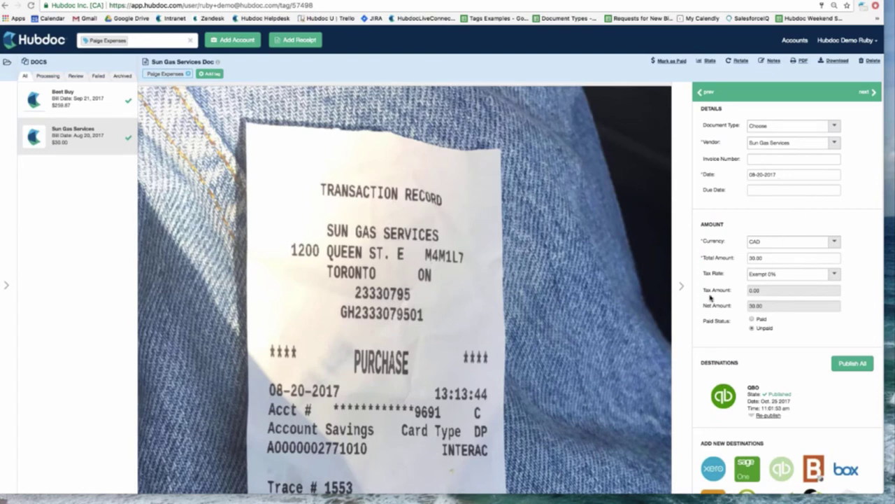
scroll(766, 315, "down", 1)
scroll(605, 331, "down", 1)
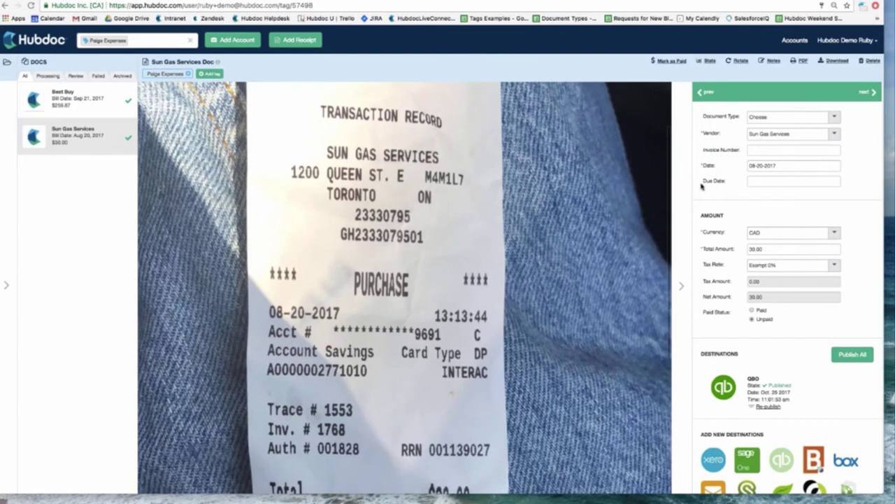
scroll(703, 188, "down", 2)
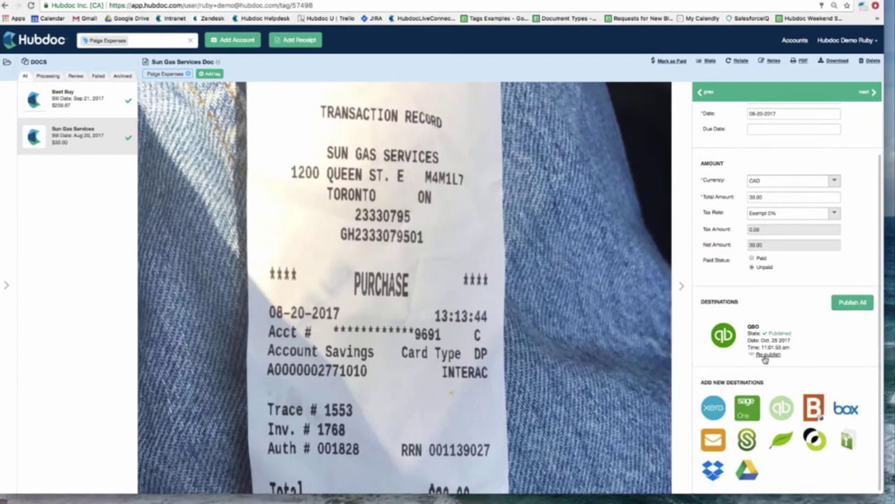
- Republish the Sun Gas Services receipt to QuickBooks Online with Visa as payment account, then switch to QuickBooks
left_click(768, 355)
scroll(777, 355, "down", 4)
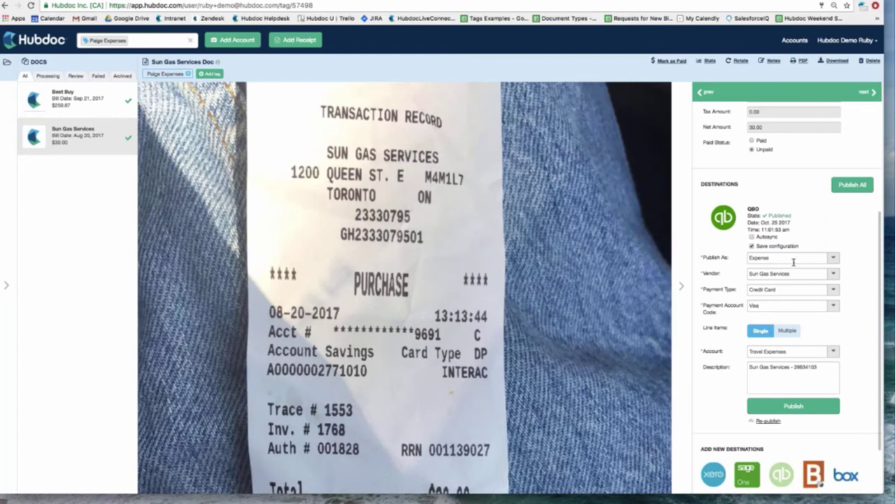
left_click(833, 273)
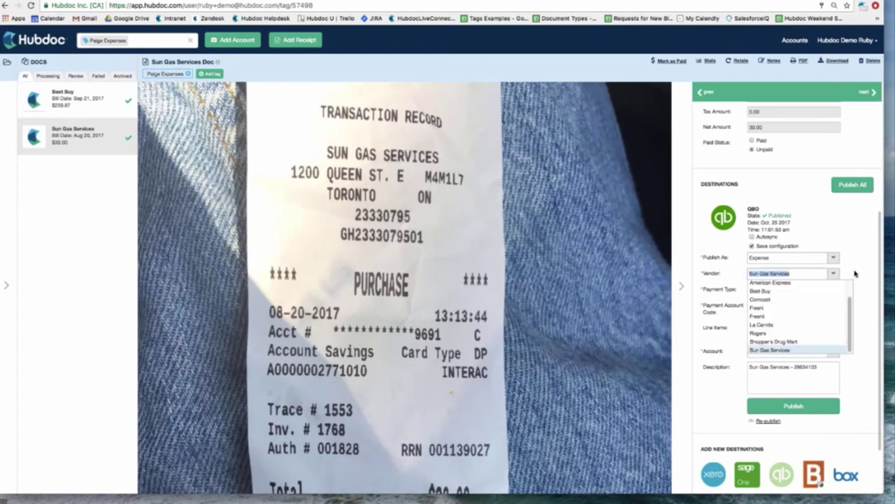
left_click(856, 274)
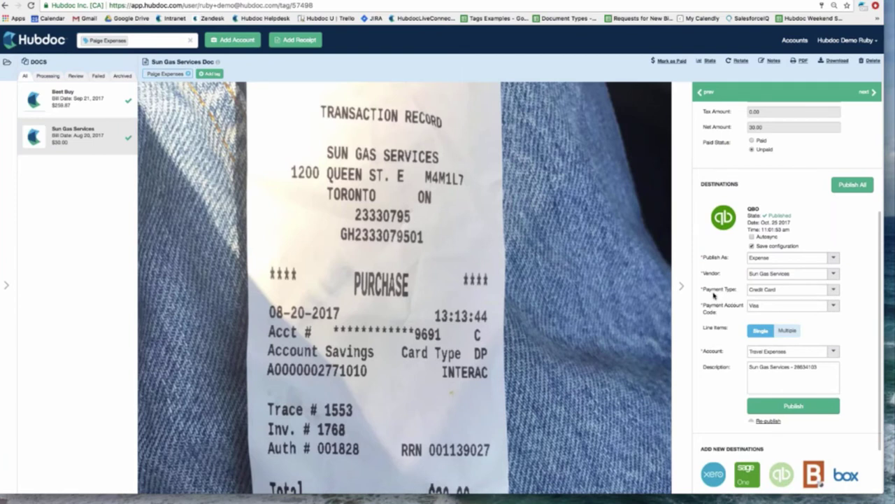
scroll(817, 316, "down", 1)
left_click(837, 305)
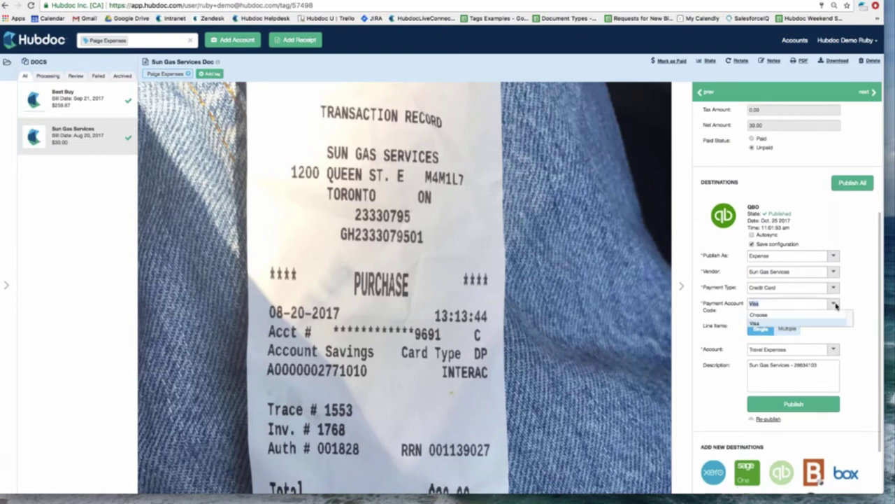
left_click(846, 306)
scroll(836, 308, "down", 2)
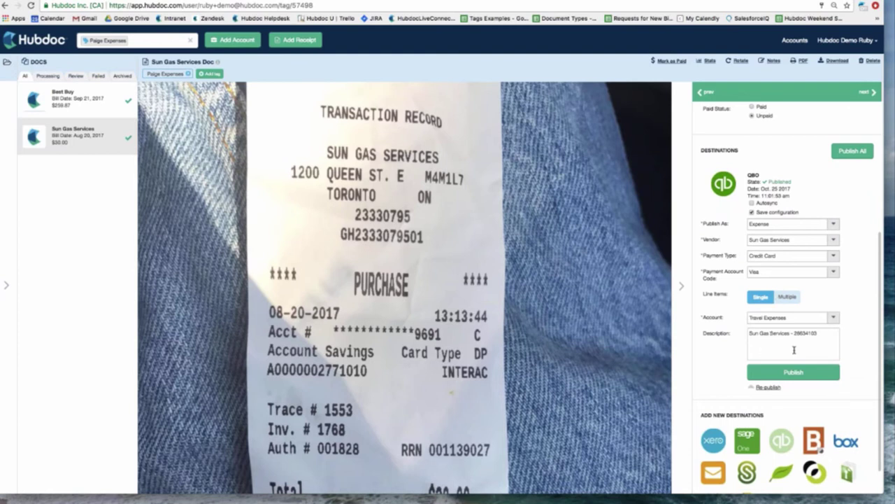
left_click(770, 373)
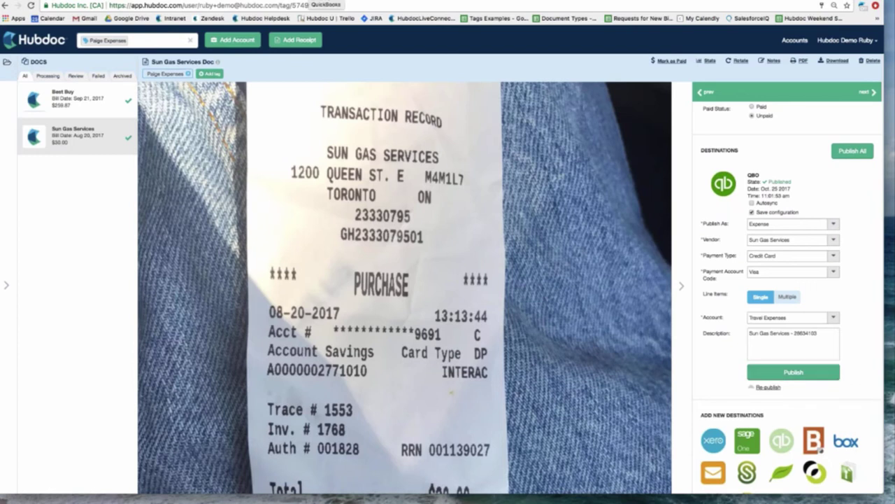
left_click(307, 0)
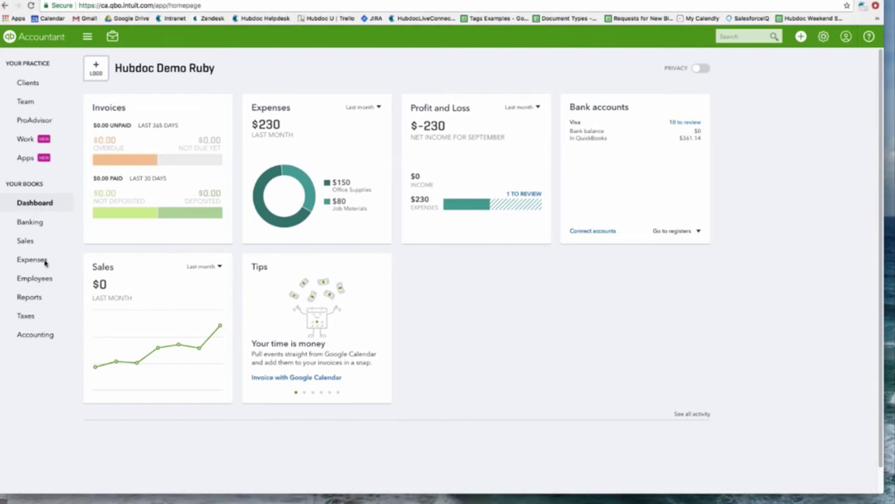
- Open the $30.00 Sun Gas Services expense, view its attached receipt image, then close the expense
left_click(40, 259)
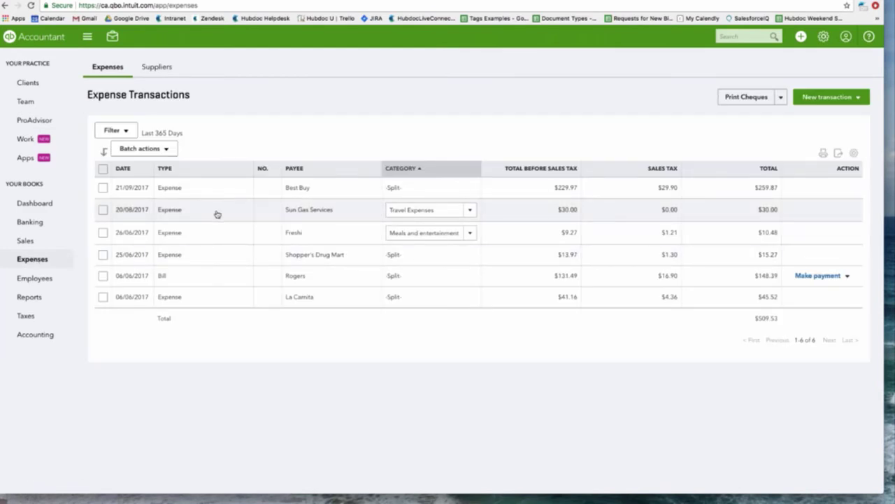
left_click(217, 214)
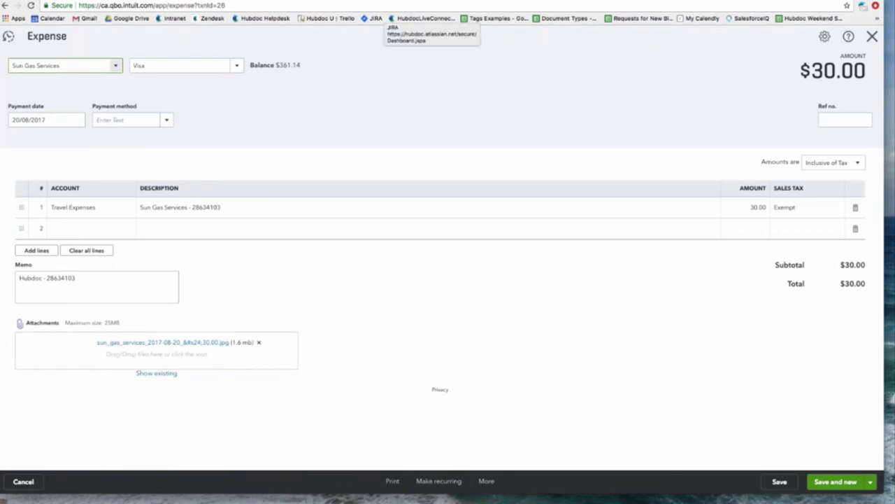
left_click(392, 0)
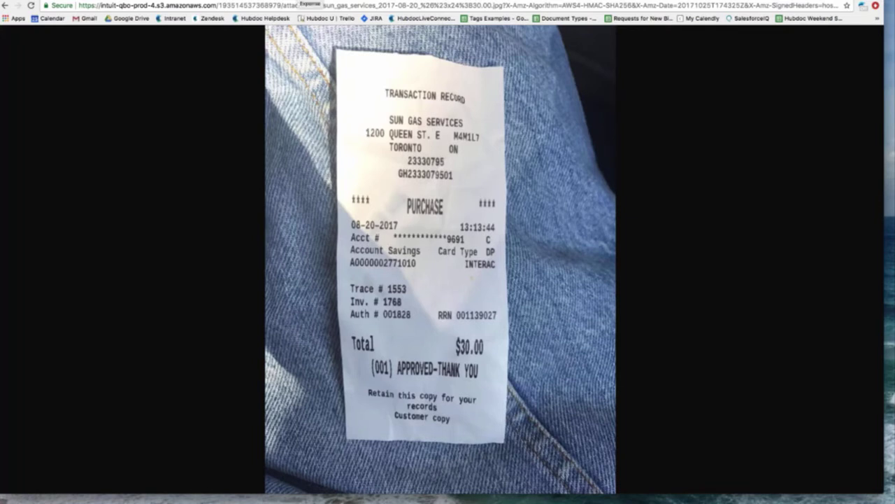
left_click(310, 0)
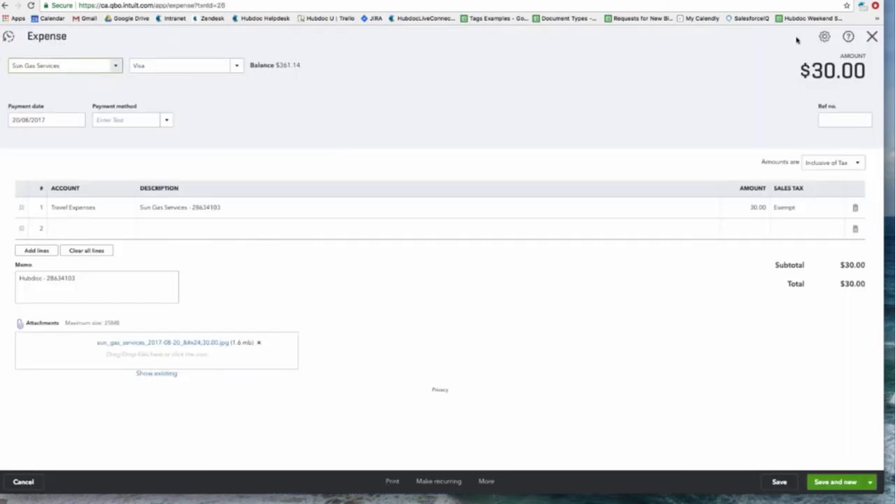
left_click(871, 36)
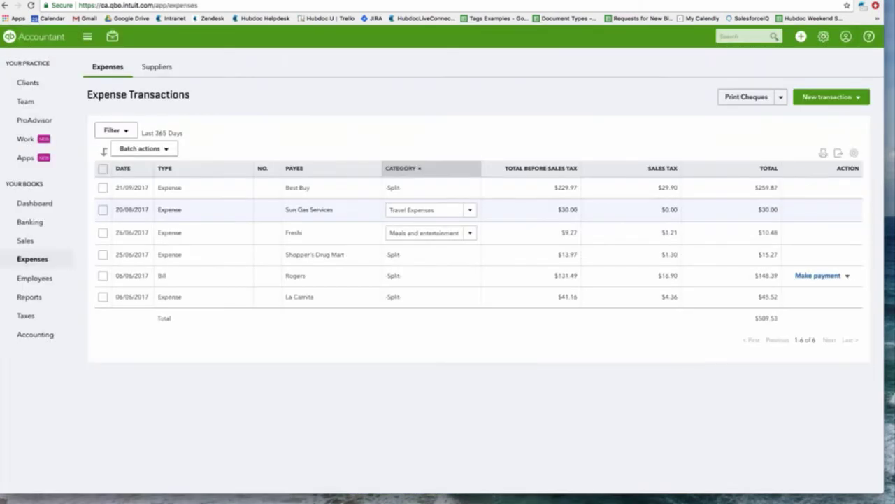
- Match the $30.00 Sun Gas Services Visa bank transaction to its expense, then return to Hubdoc
left_click(30, 222)
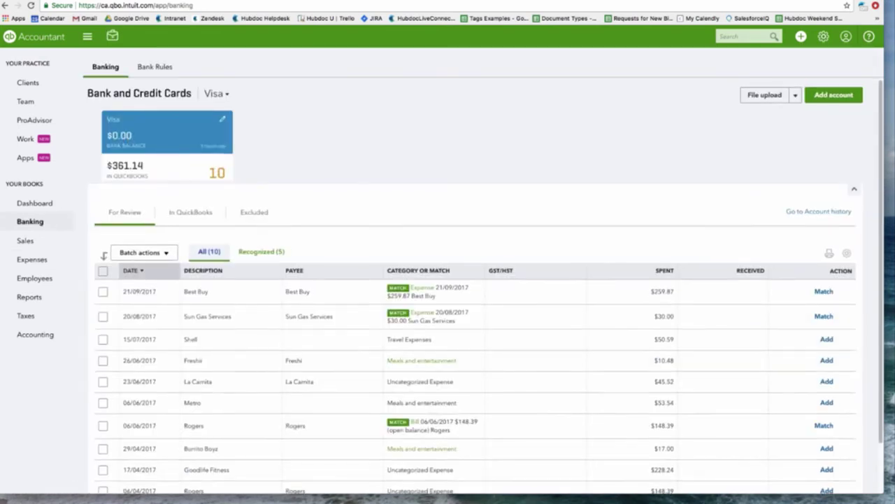
scroll(176, 299, "down", 1)
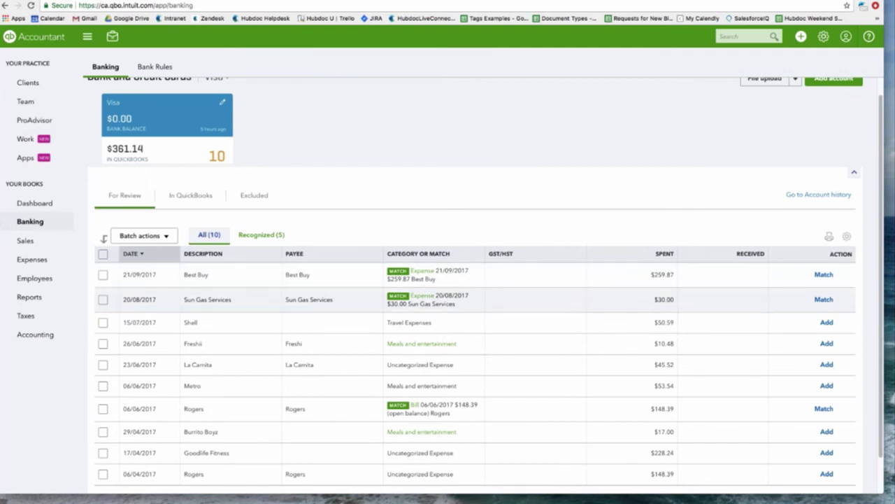
left_click(824, 299)
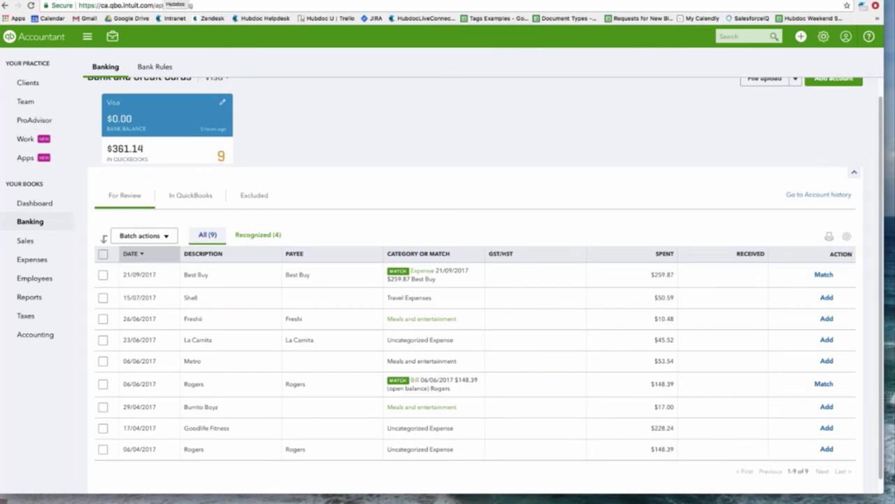
left_click(165, 1)
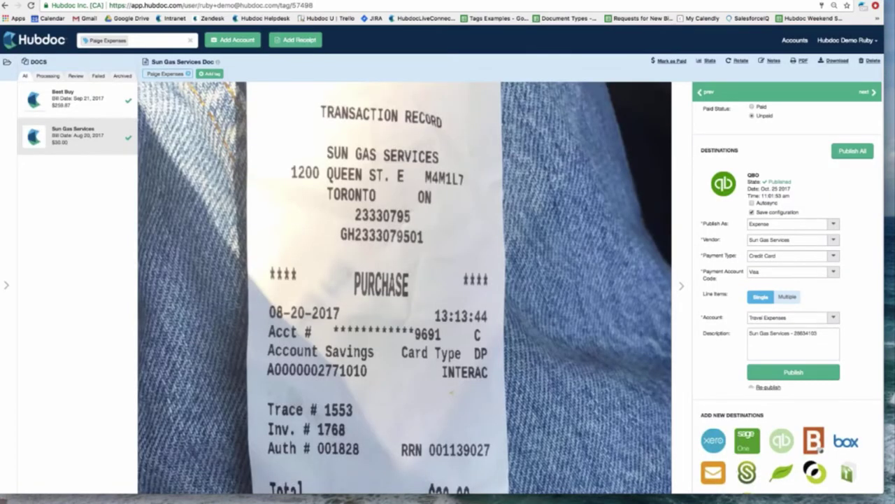
- Open the $259.87 Best Buy receipt and scroll down to its QBO destination
left_click(85, 104)
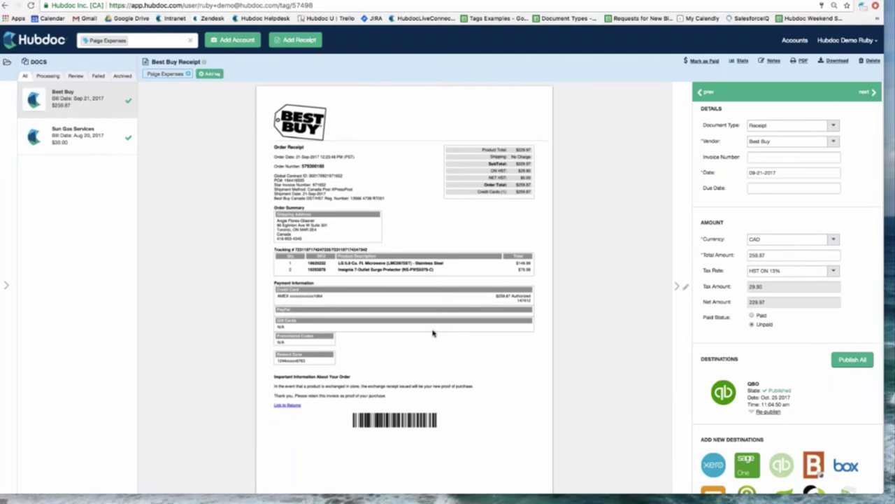
scroll(773, 341, "down", 1)
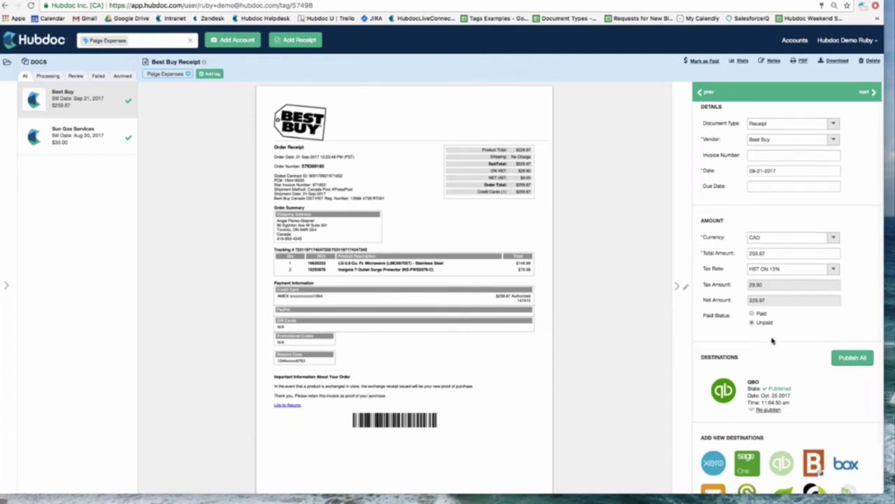
scroll(773, 341, "down", 2)
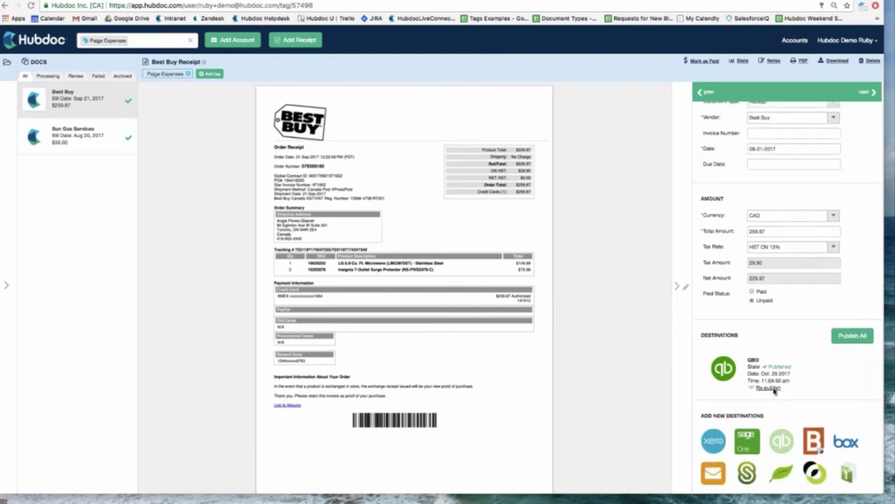
- Review the QBO re-publish settings: Publish As Expense, Vendor, Payment Type and the two line items
left_click(770, 388)
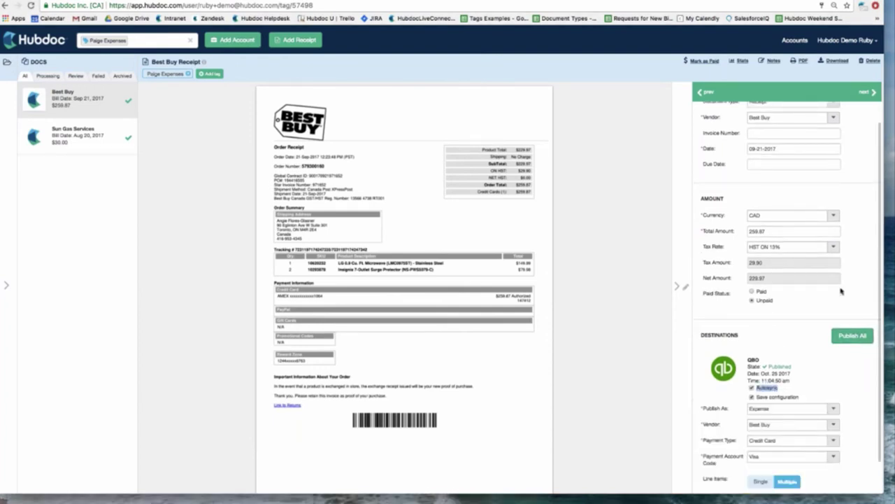
scroll(842, 291, "up", 2)
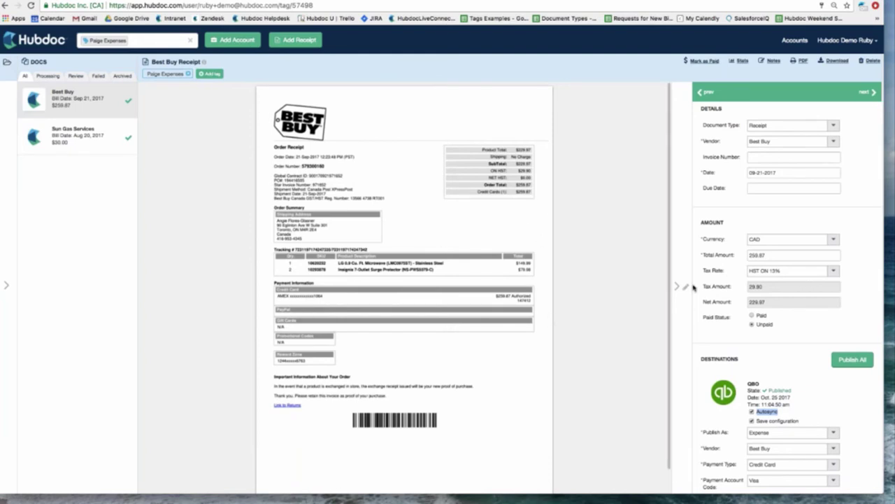
scroll(773, 329, "down", 1)
scroll(772, 329, "down", 5)
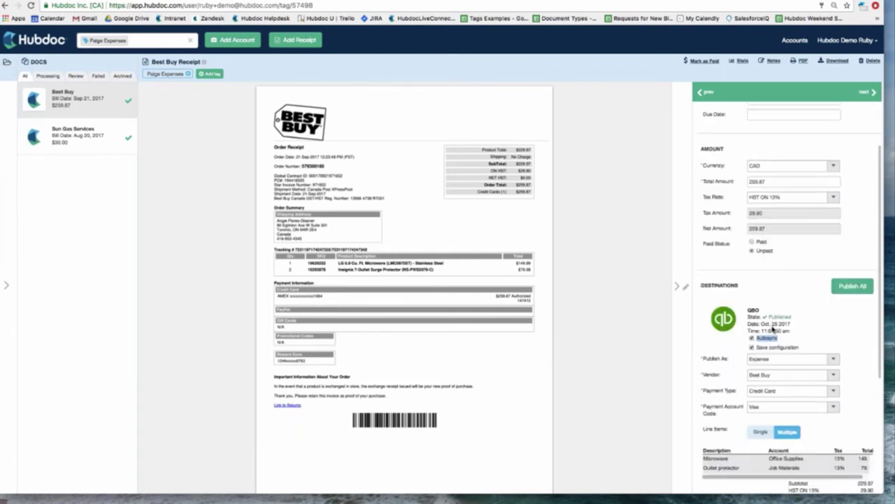
scroll(776, 209, "down", 6)
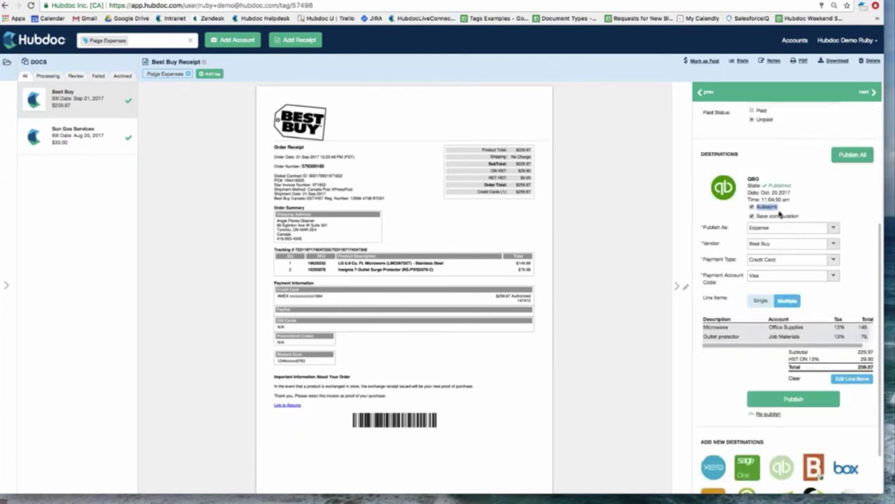
scroll(778, 203, "up", 5)
scroll(778, 203, "down", 6)
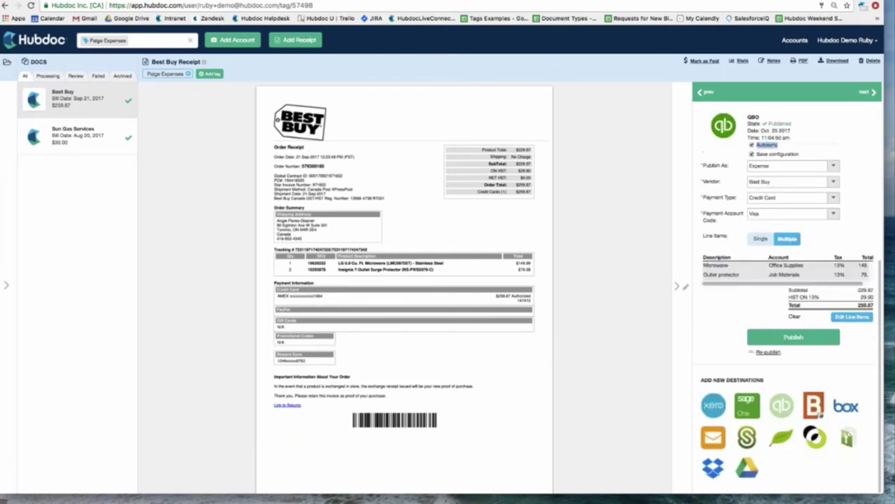
scroll(743, 234, "up", 1)
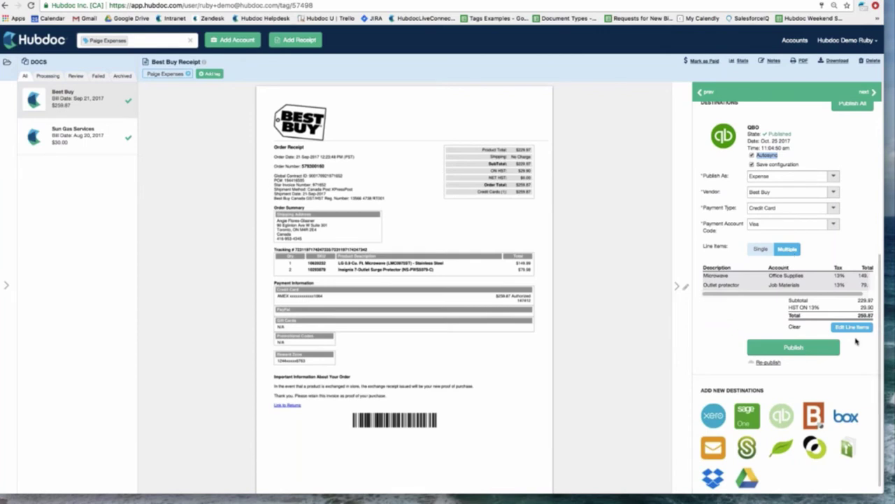
left_click(855, 327)
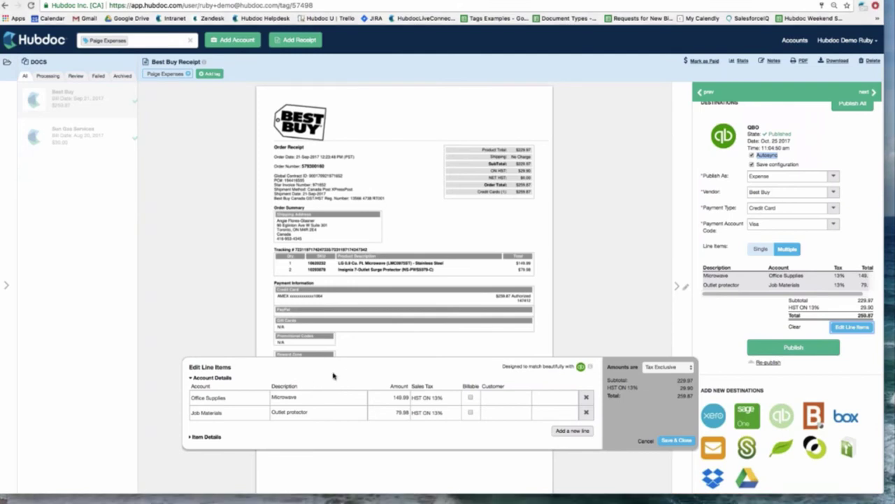
left_click_drag(333, 376, 322, 355)
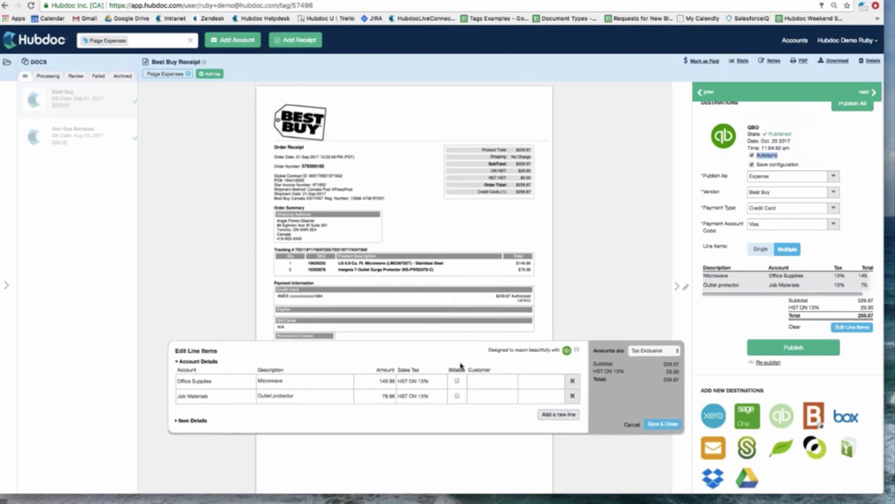
left_click_drag(462, 355, 464, 72)
scroll(489, 355, "down", 1)
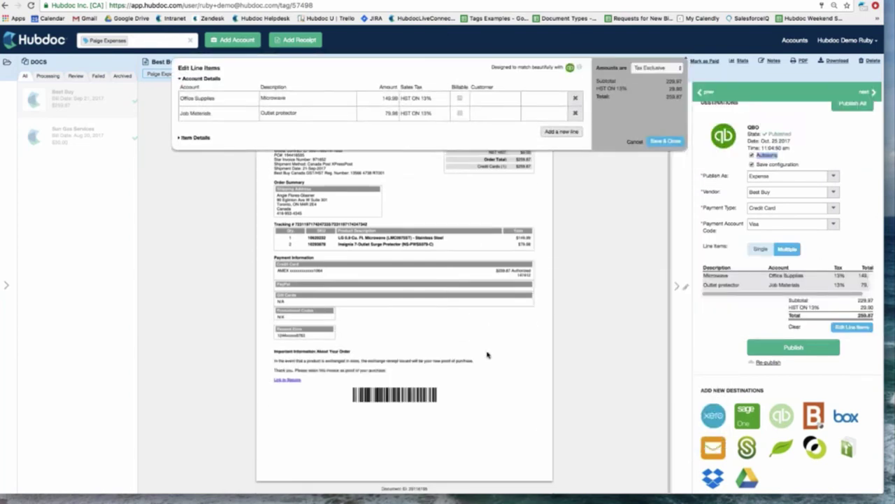
scroll(464, 314, "up", 1)
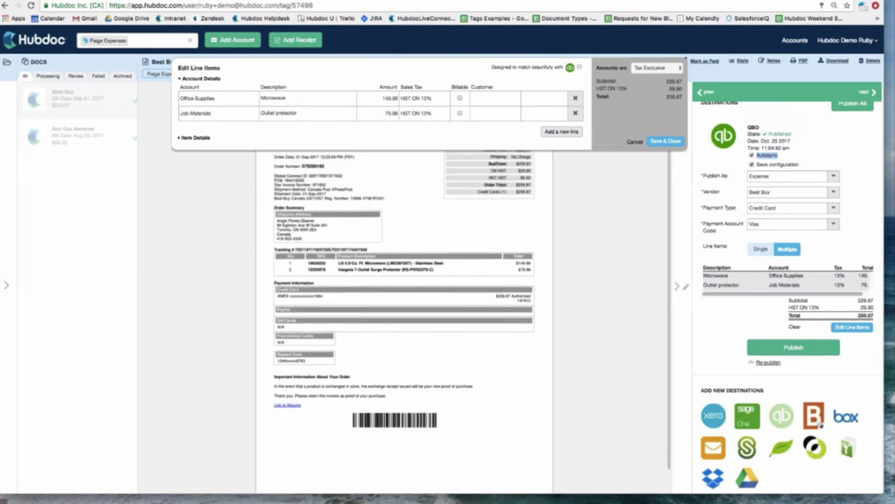
left_click_drag(414, 79, 403, 320)
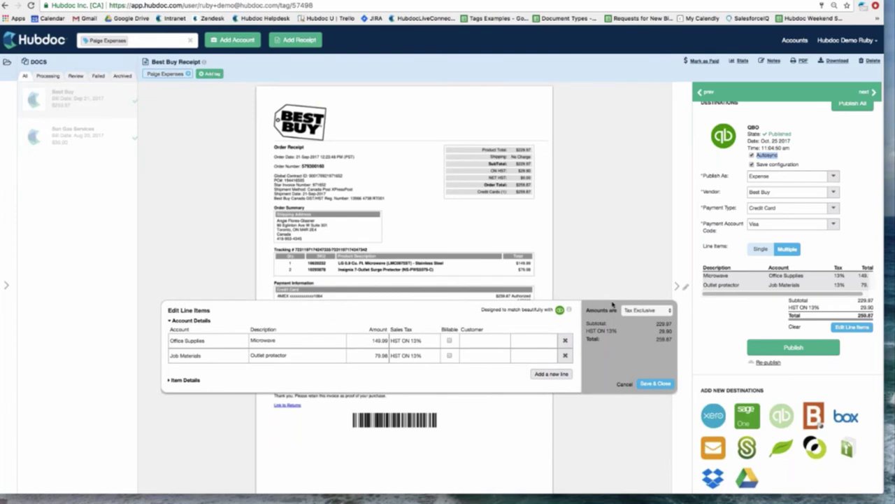
left_click(660, 386)
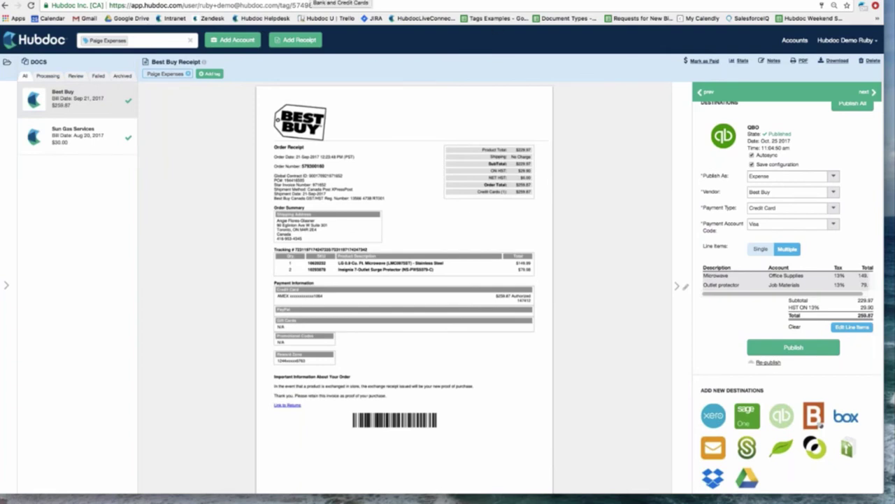
- Open the $259.87 Best Buy expense in QuickBooks, view its attached receipt PDF, then close it
left_click(341, 2)
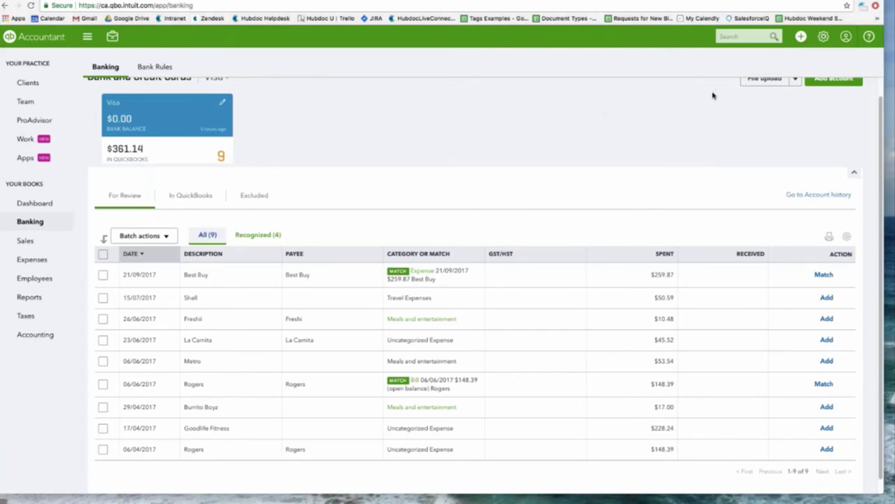
left_click(44, 259)
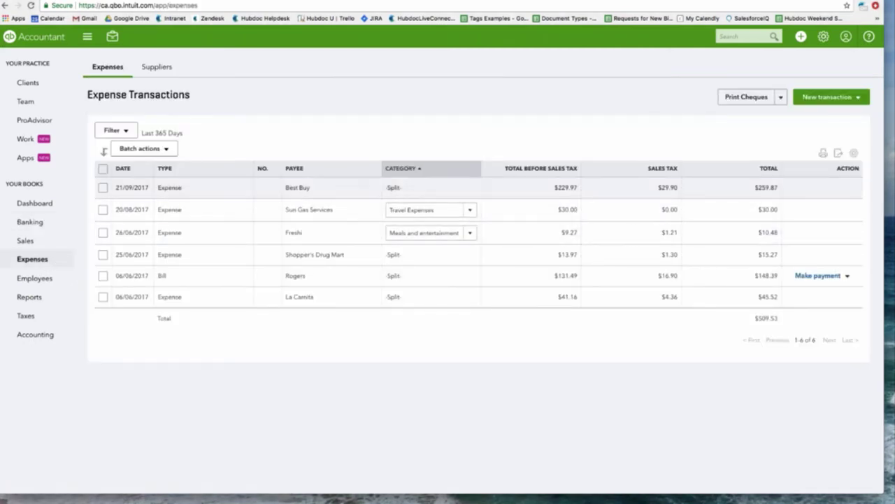
left_click(207, 195)
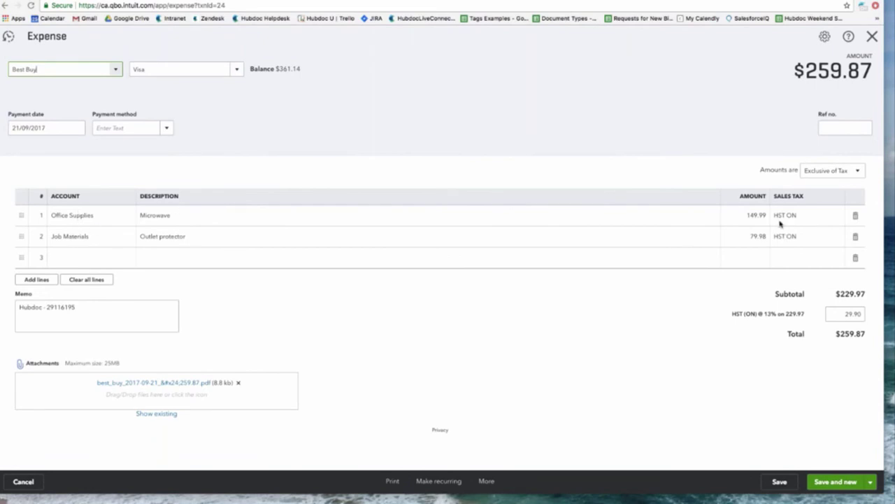
left_click(129, 383)
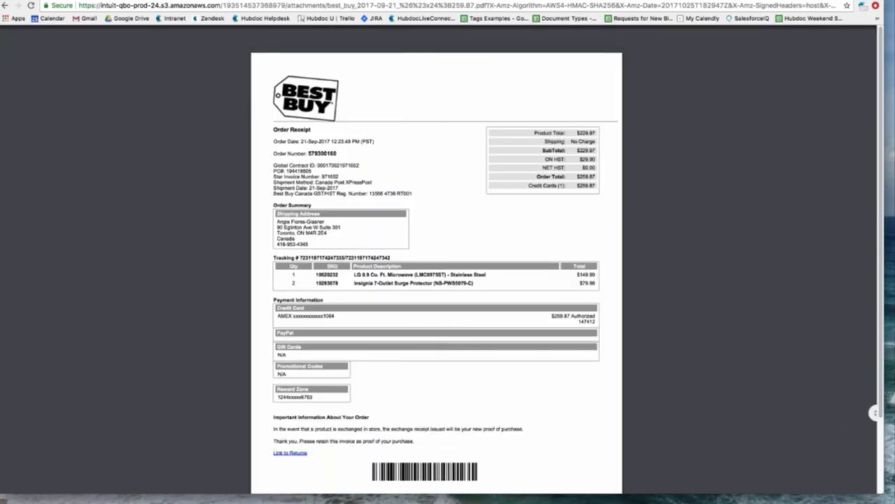
key("ctrl+w")
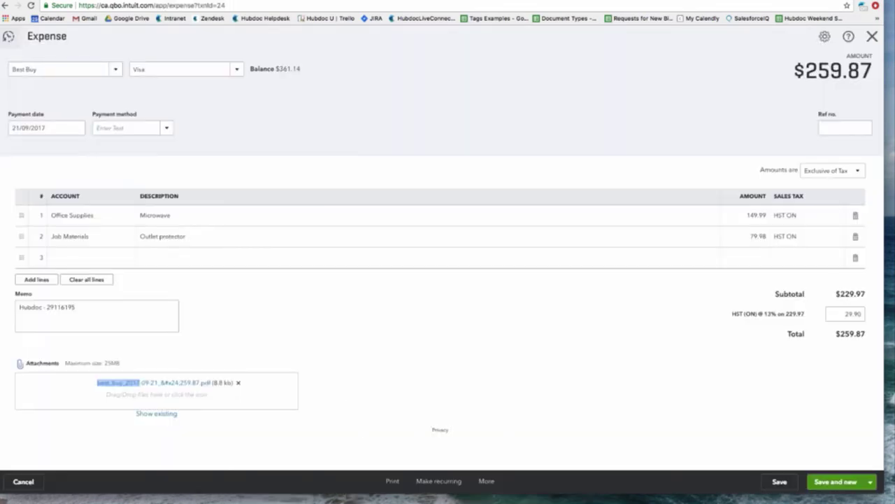
left_click(872, 36)
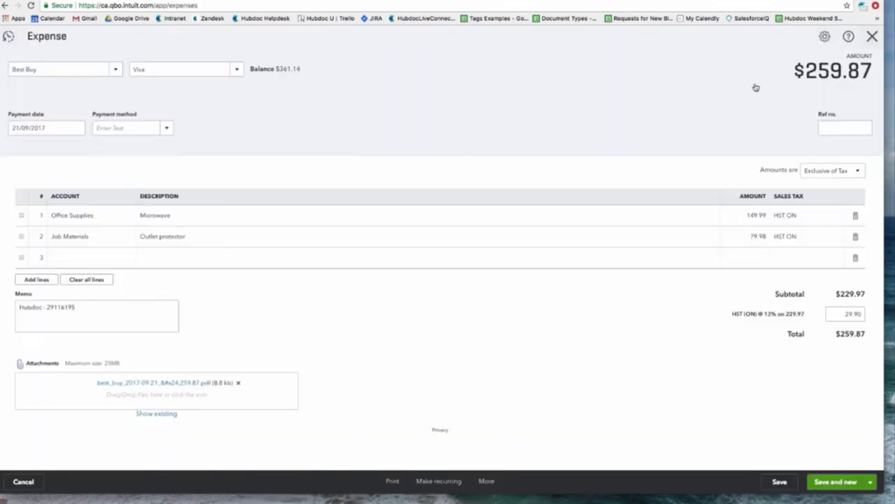
- Match the $259.87 Best Buy bank feed transaction to its expense, then return to Hubdoc
left_click(31, 222)
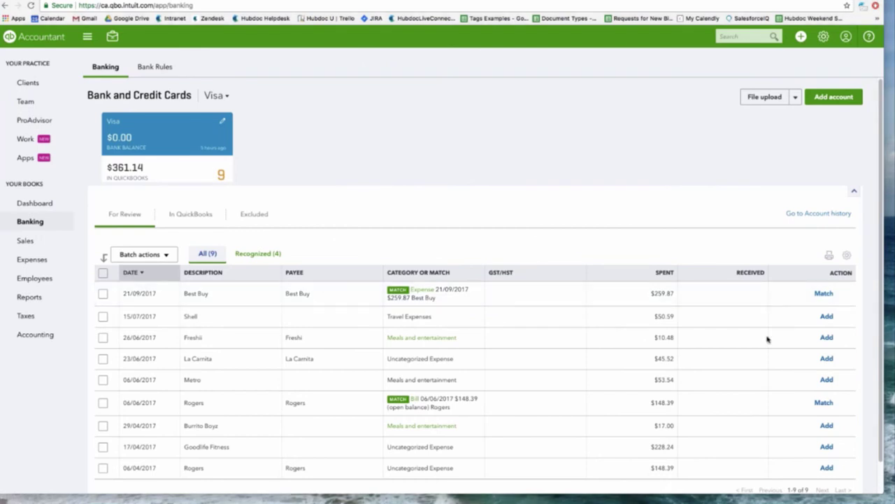
left_click(824, 294)
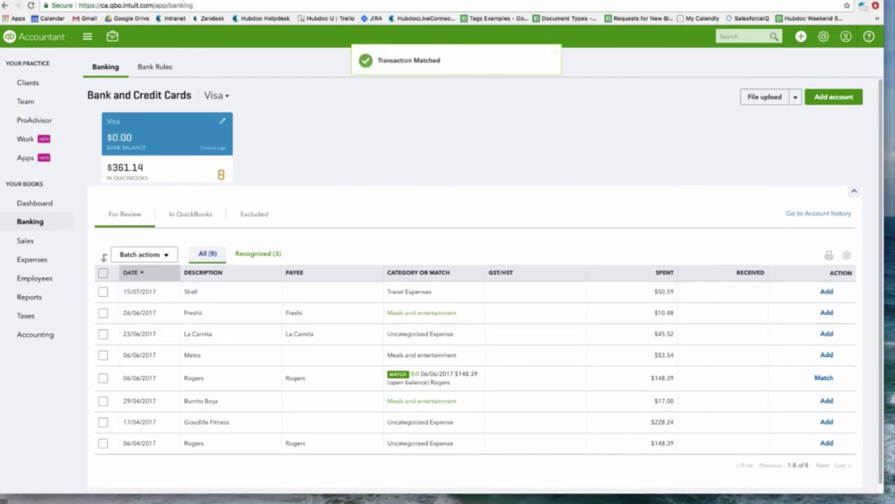
left_click(180, 1)
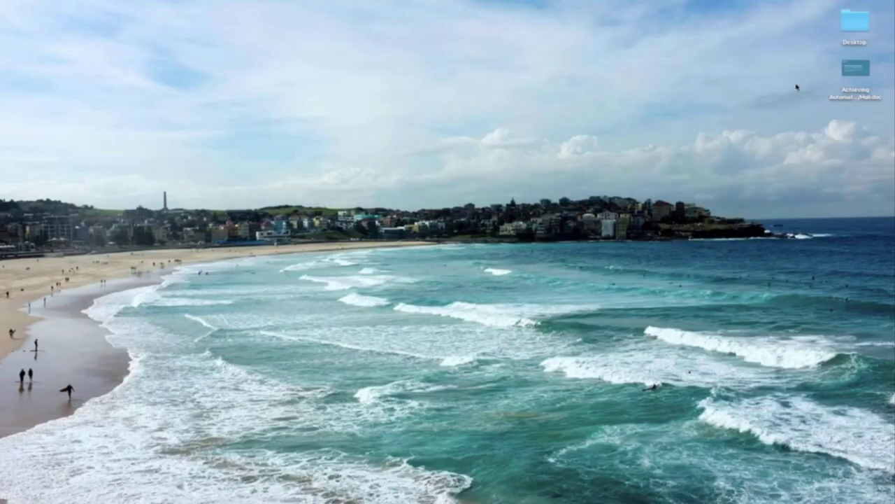
- Open the presentation in Keynote and go to slide 9, 'Q&A + Thank you!'
double_click(851, 75)
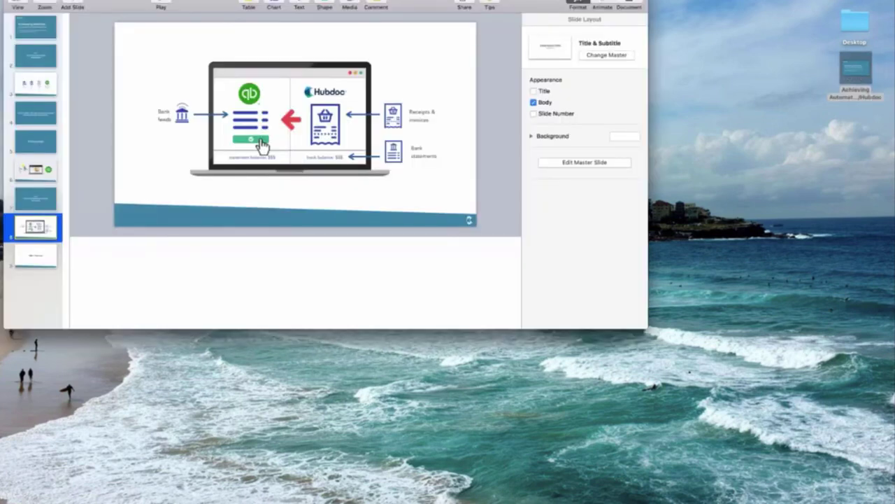
left_click(50, 263)
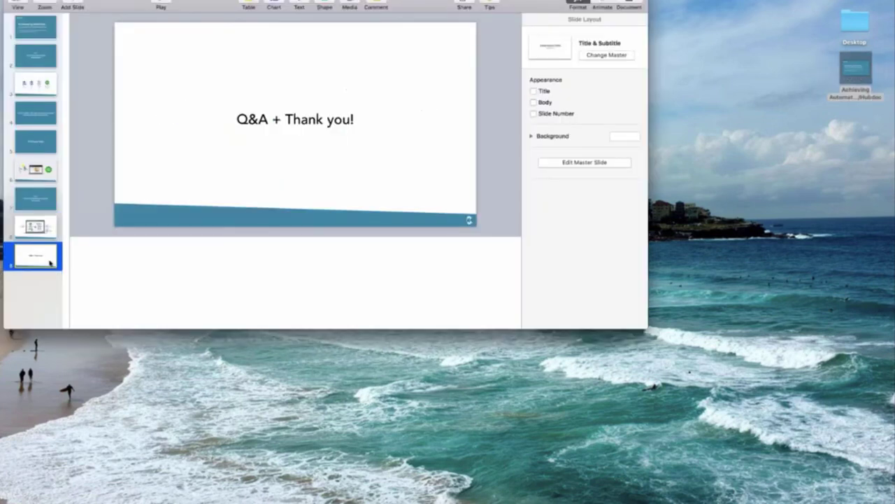
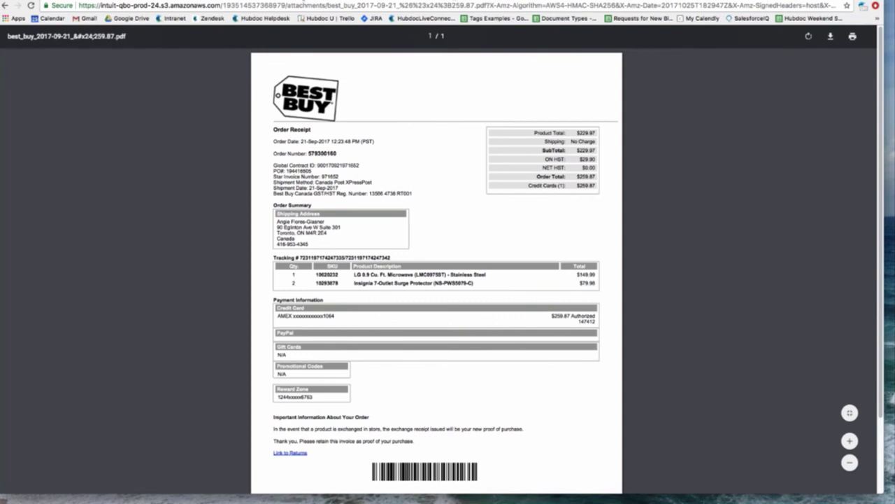
- Return to the Best Buy receipt in Hubdoc, showing its Published QBO Expense destination for vendor Best Buy
left_click(334, 2)
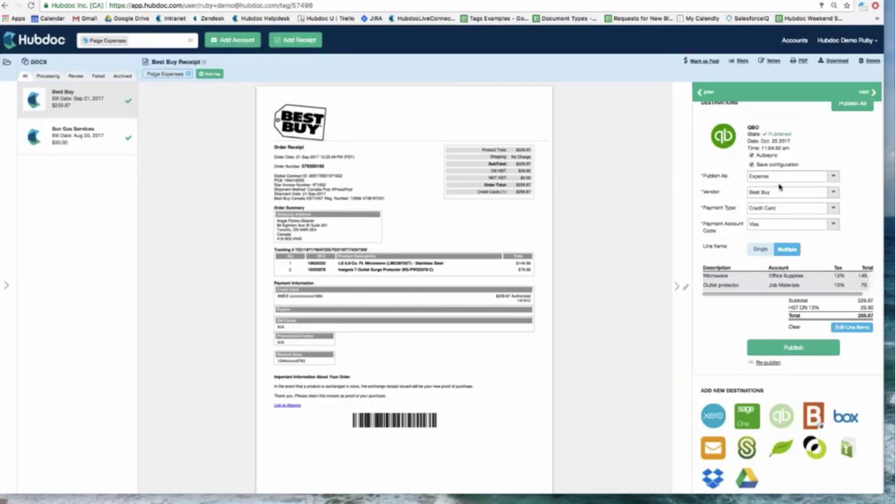
scroll(802, 168, "up", 1)
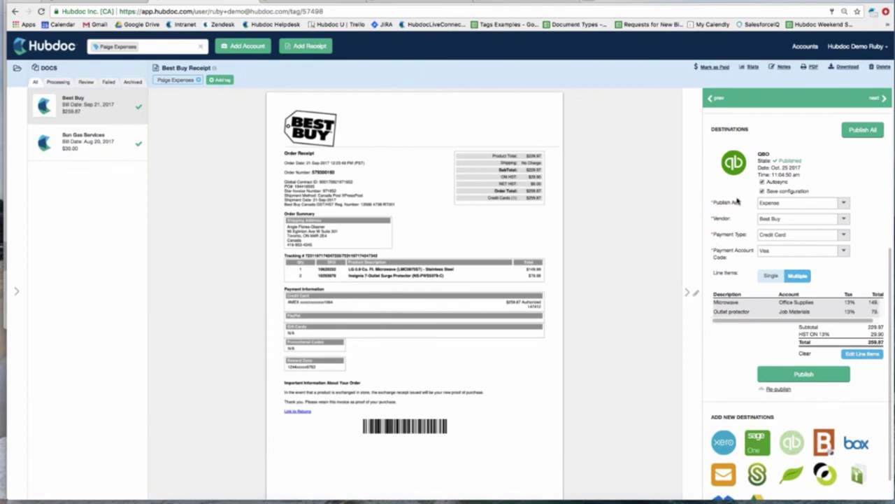
scroll(738, 202, "up", 1)
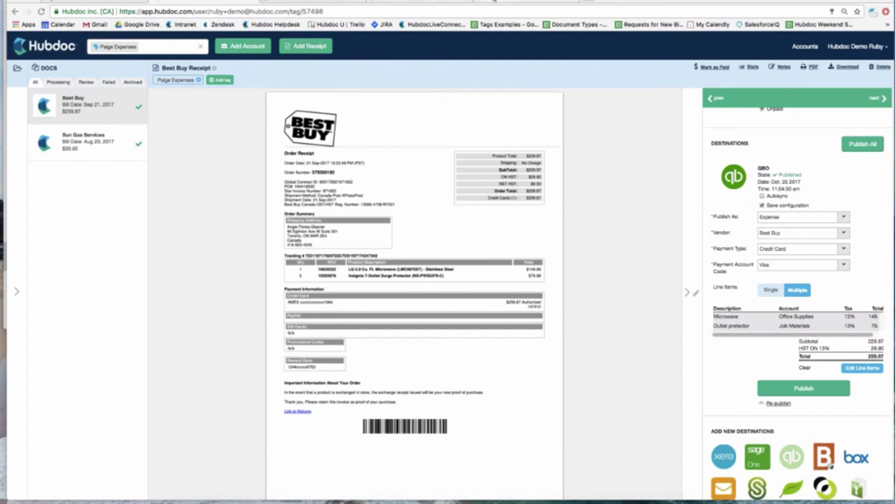
- Switch over to the public Hubdoc homepage
left_click(494, 1)
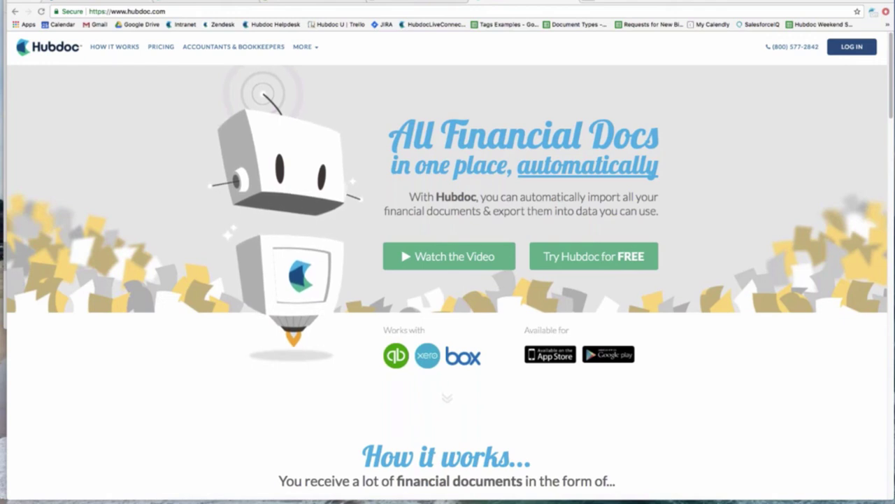
- From the Best Buy receipt, open Accounts in the Hubdoc Demo Ruby menu to manage connected accounts
left_click(236, 7)
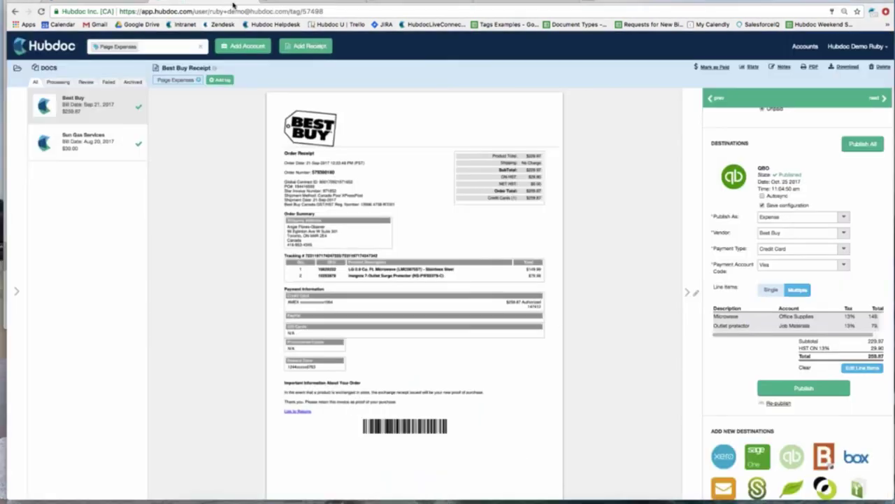
left_click(886, 48)
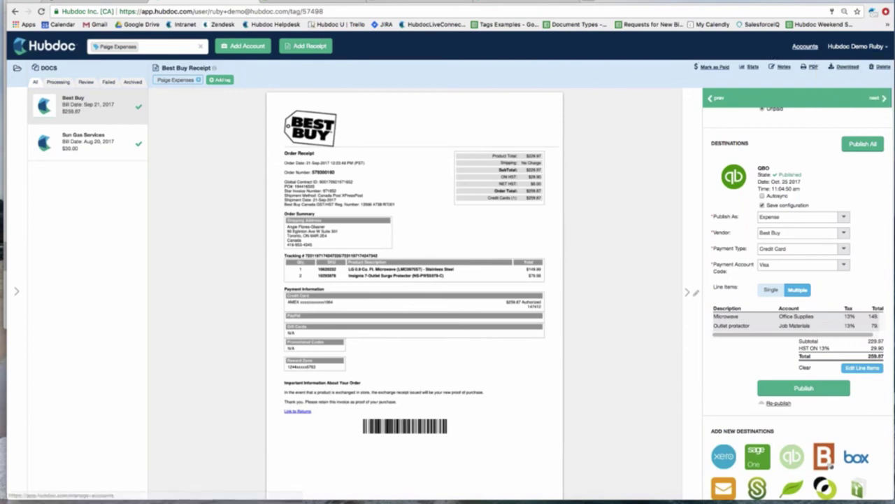
left_click(805, 46)
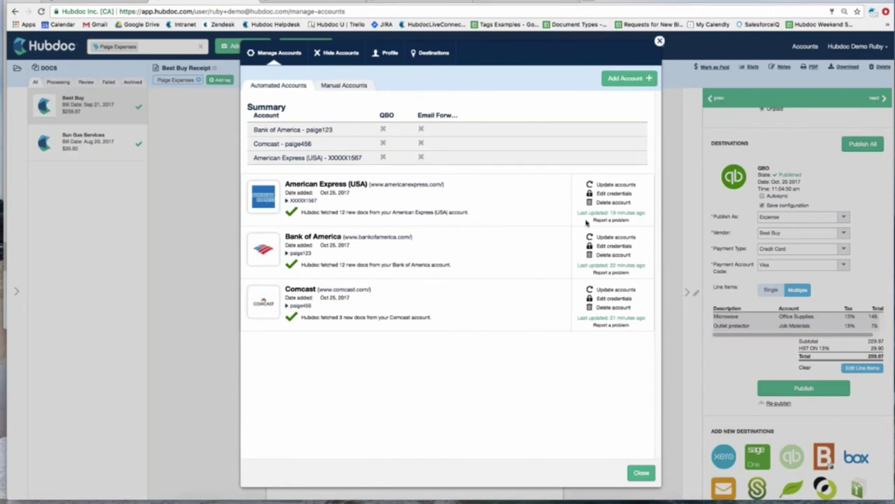